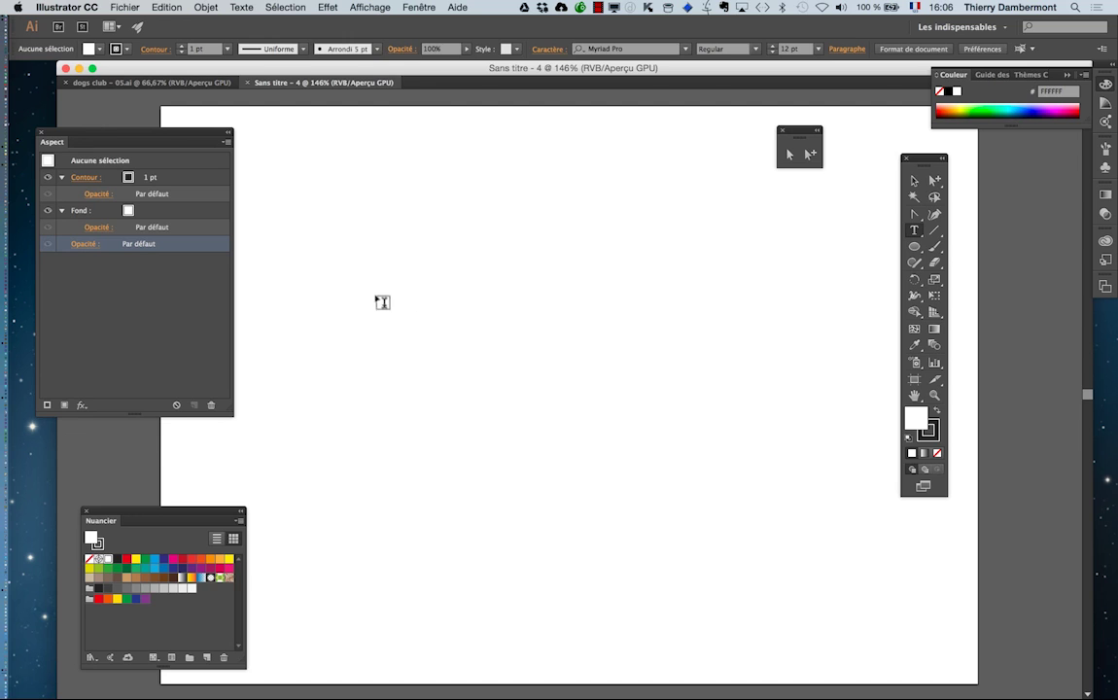
Step: Add the point text "Dogs & Cats" and enlarge it to about 118 pt, placing it across the middle of the artboard
{"action": "left_click", "coordinate": [381, 302]}
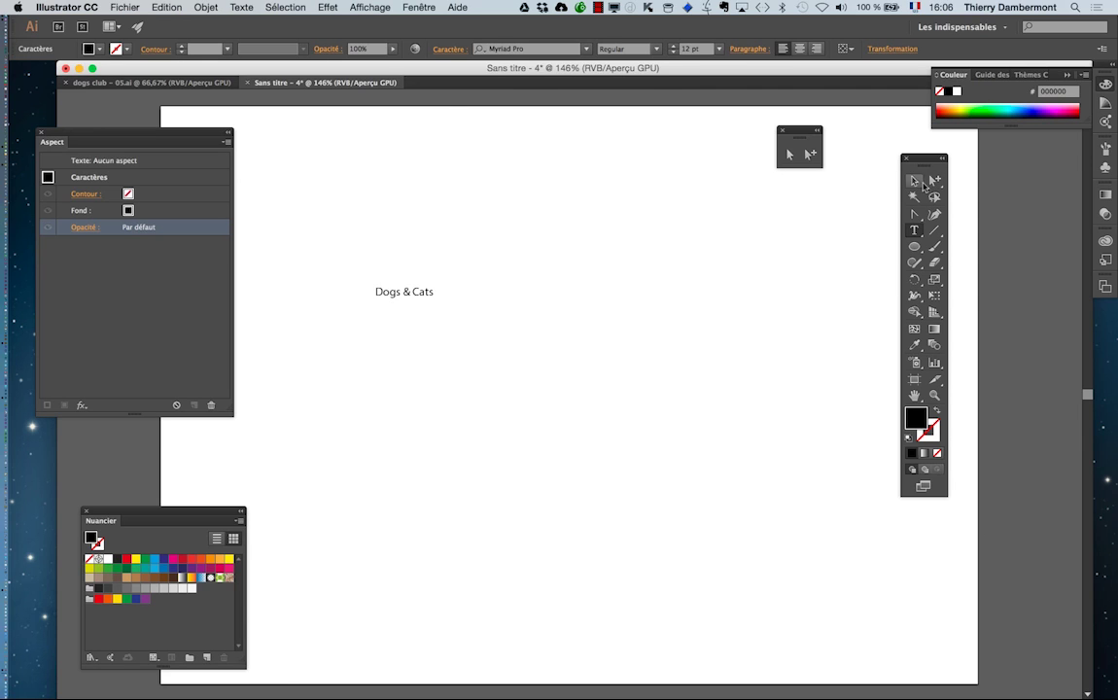
{"action": "key", "text": "Escape"}
{"action": "left_click", "coordinate": [933, 298]}
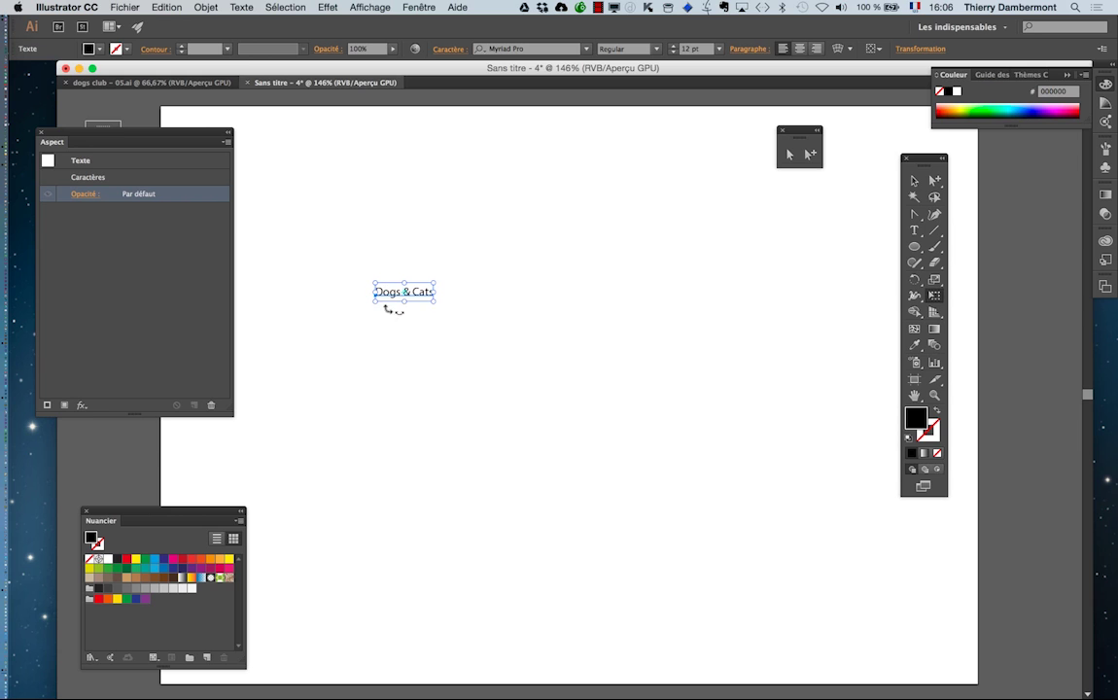
{"action": "left_click_drag", "start_coordinate": [434, 302], "coordinate": [691, 353]}
{"action": "left_click_drag", "start_coordinate": [450, 327], "coordinate": [596, 387]}
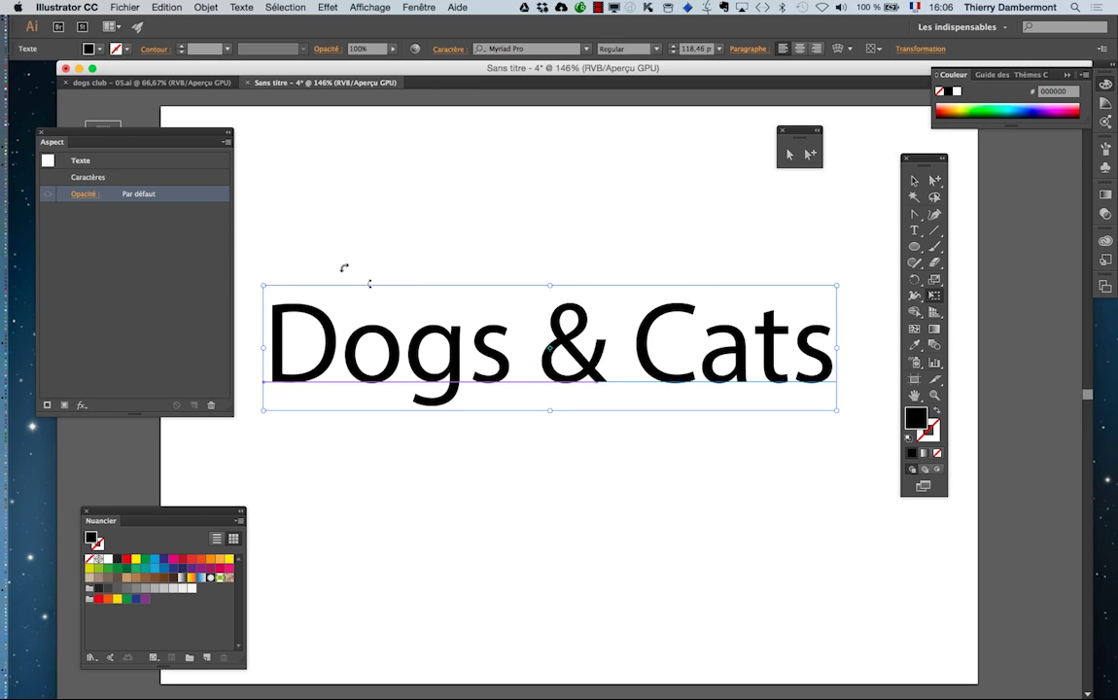
Step: Close the Aspect and Nuancier palettes and display the Caractère settings for the selected text
{"action": "left_click", "coordinate": [41, 133]}
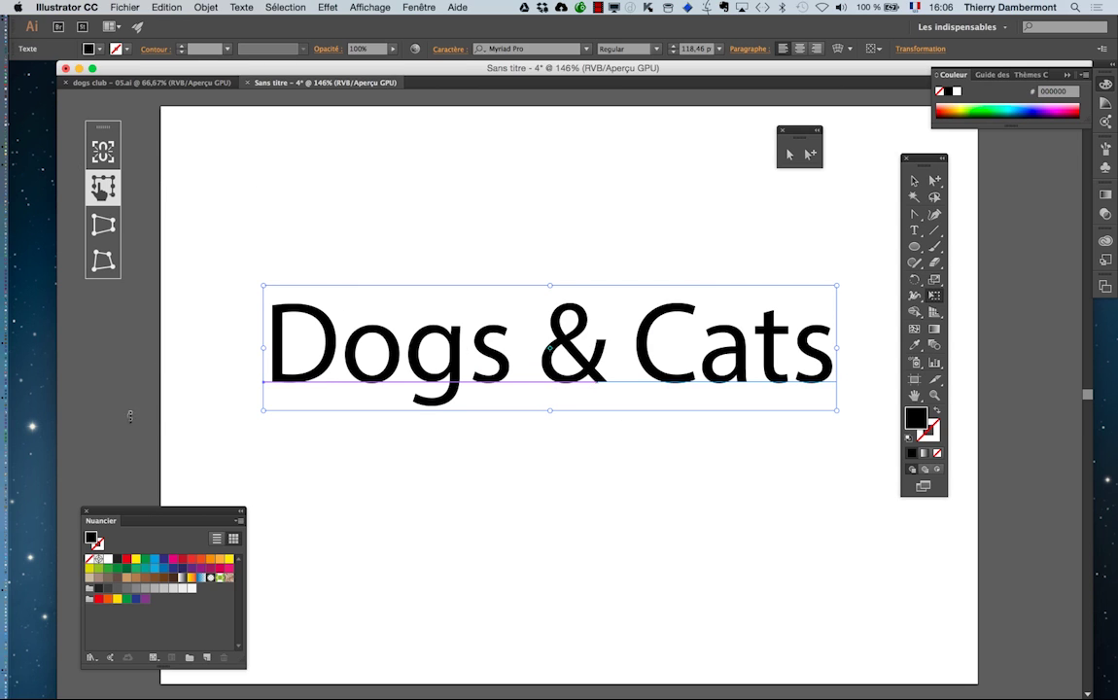
{"action": "left_click", "coordinate": [87, 513]}
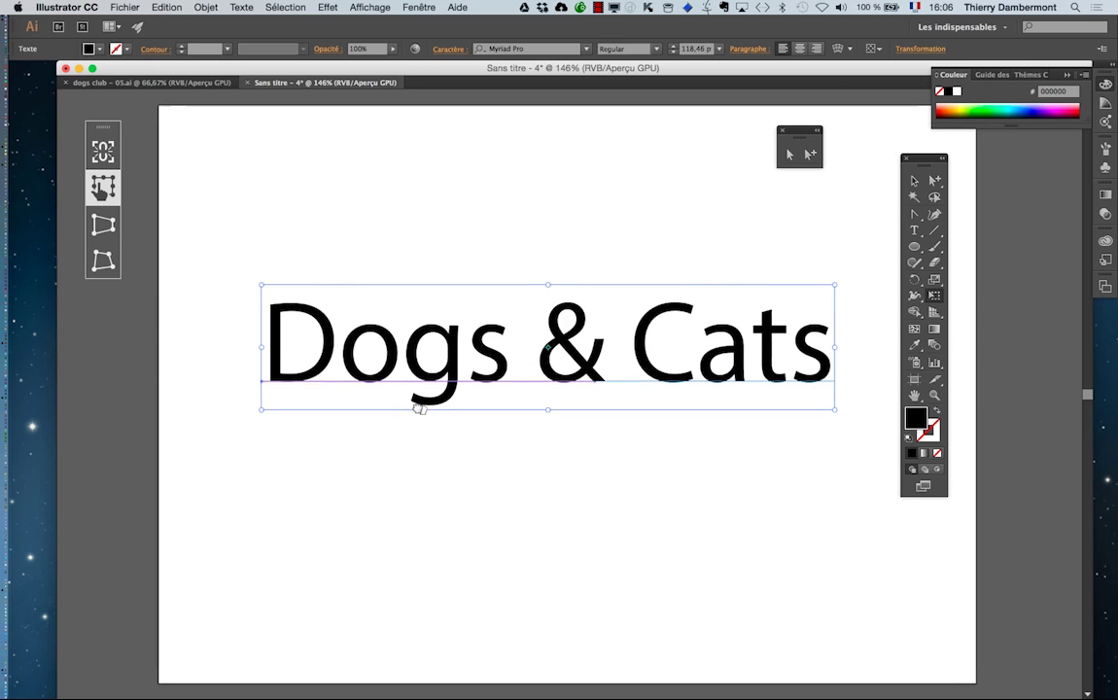
{"action": "left_click_drag", "start_coordinate": [417, 413], "coordinate": [373, 387]}
{"action": "left_click", "coordinate": [409, 6]}
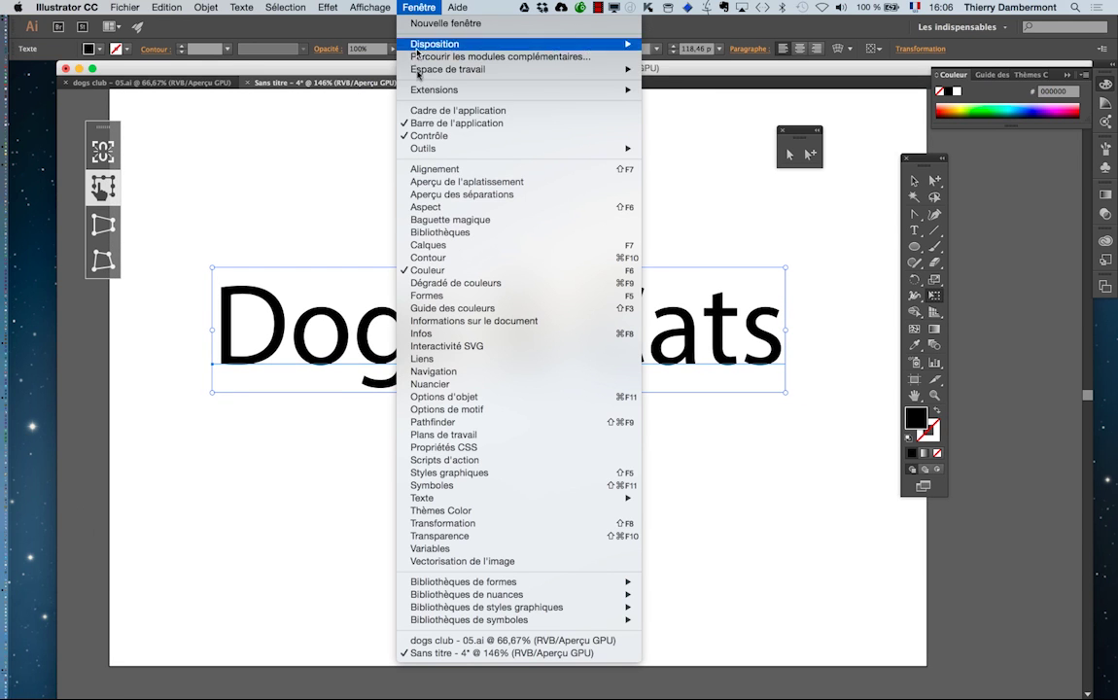
{"action": "left_click", "coordinate": [750, 467]}
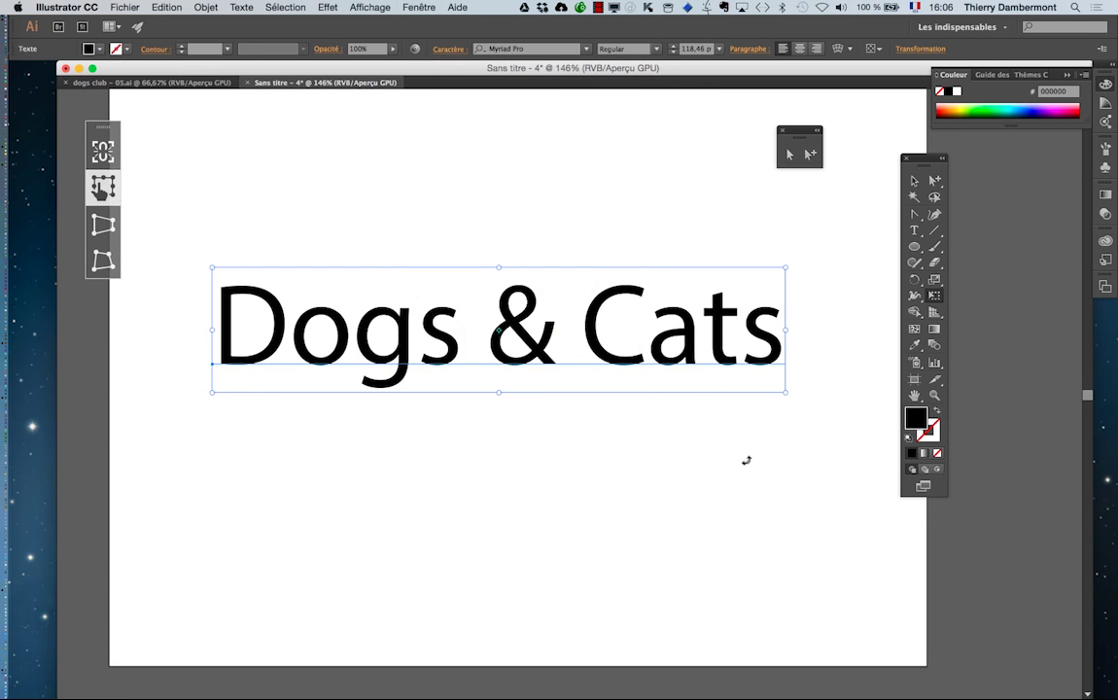
{"action": "left_click", "coordinate": [416, 7]}
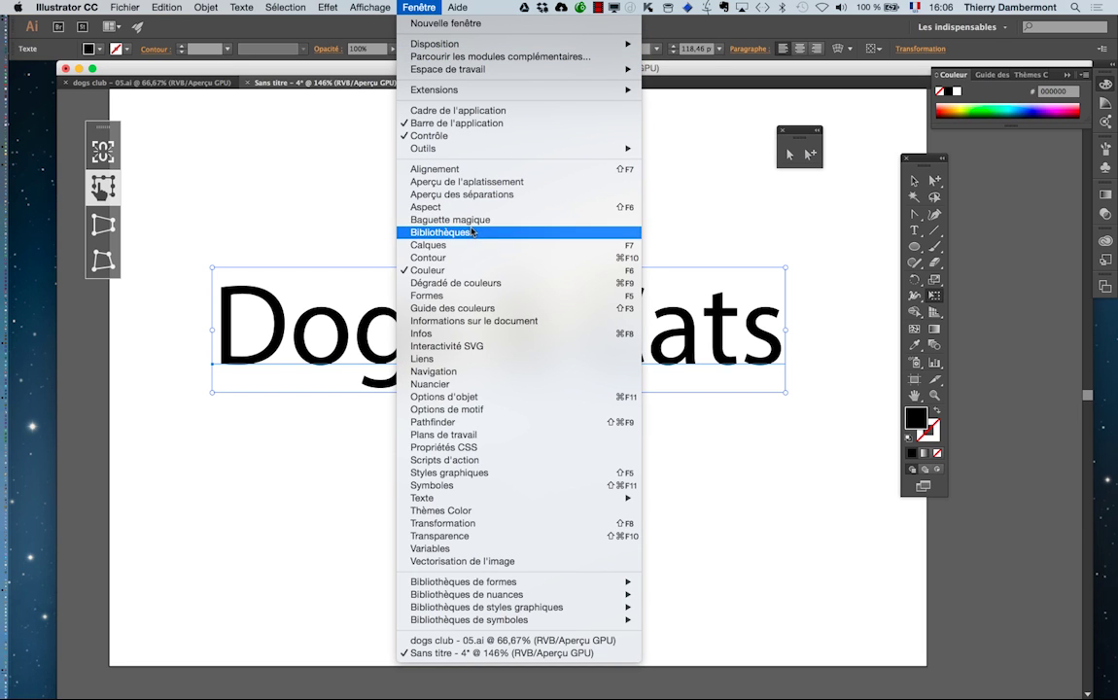
{"action": "mouse_move", "coordinate": [622, 498]}
{"action": "left_click", "coordinate": [671, 499]}
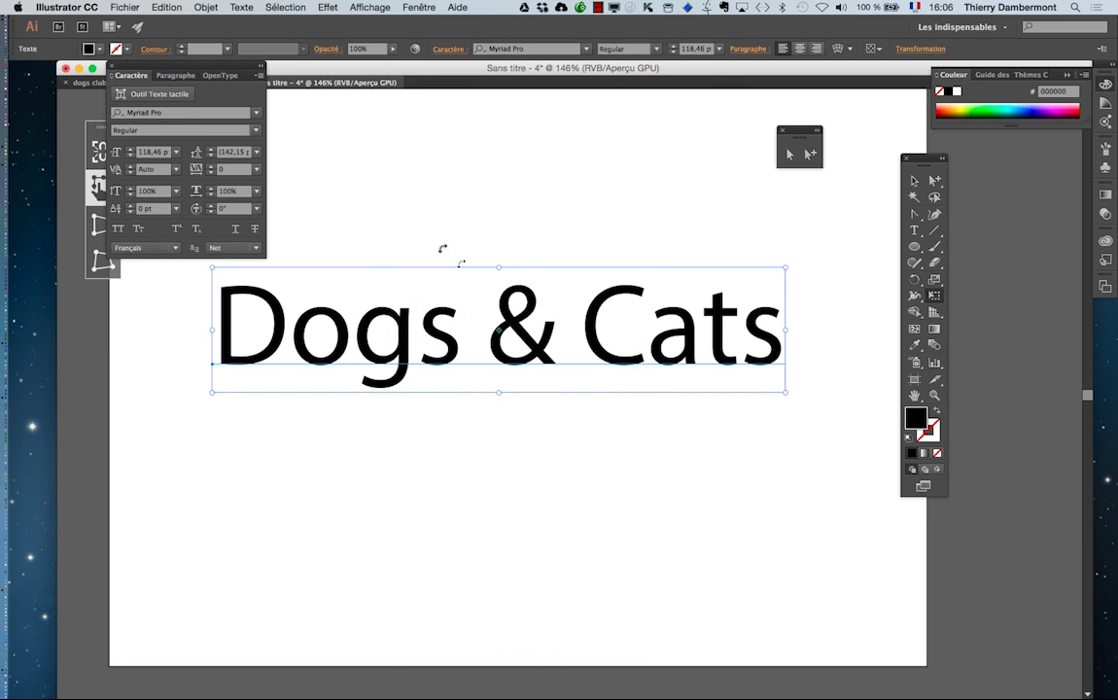
Step: Browse through neighbouring font families and set the "Dogs & Cats" text in Optima Regular
{"action": "left_click", "coordinate": [179, 114]}
{"action": "key", "text": "Down"}
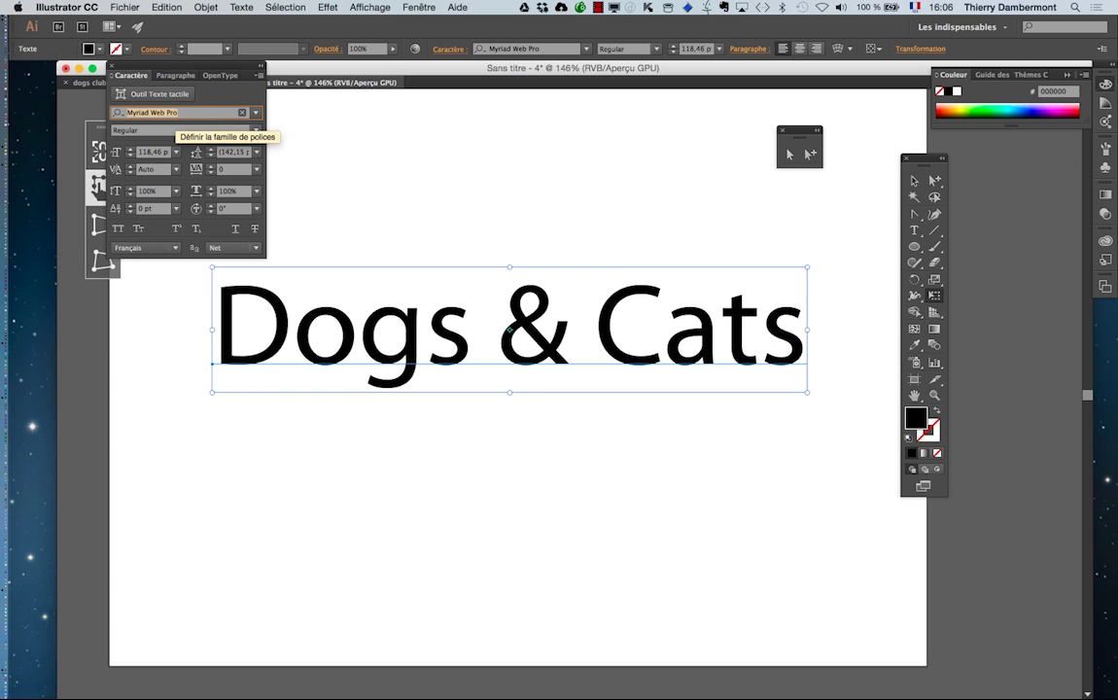
{"action": "key", "text": "Down"}
{"action": "key", "text": "Down"}
{"action": "key", "text": "Down"}
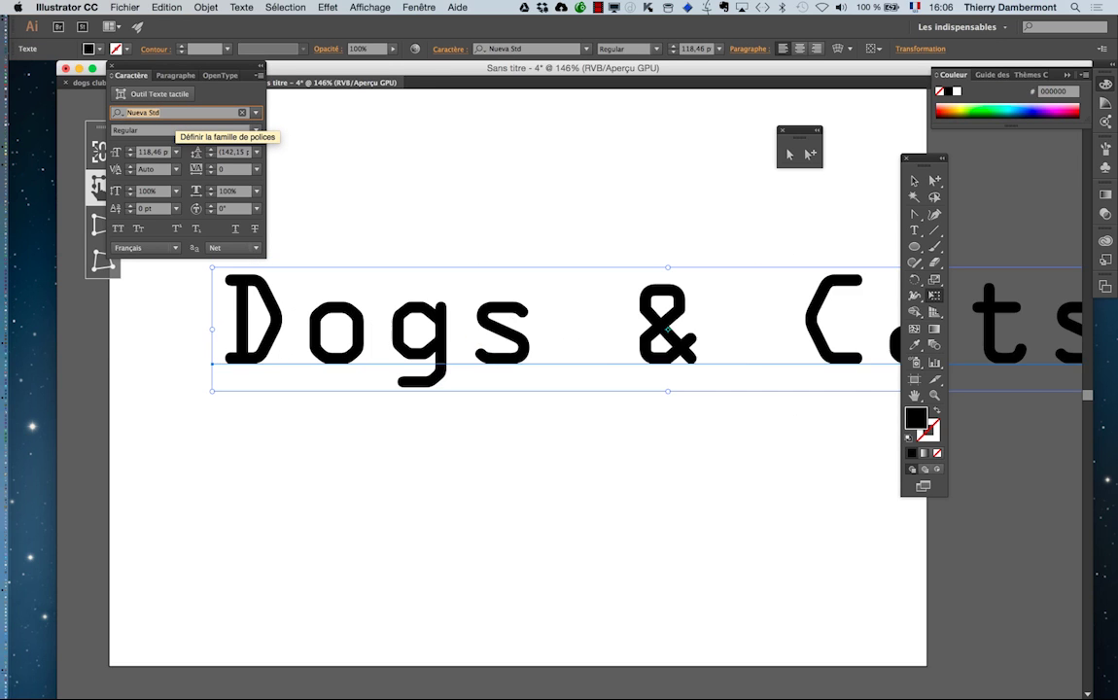
{"action": "key", "text": "Down"}
{"action": "key", "text": "Down"}
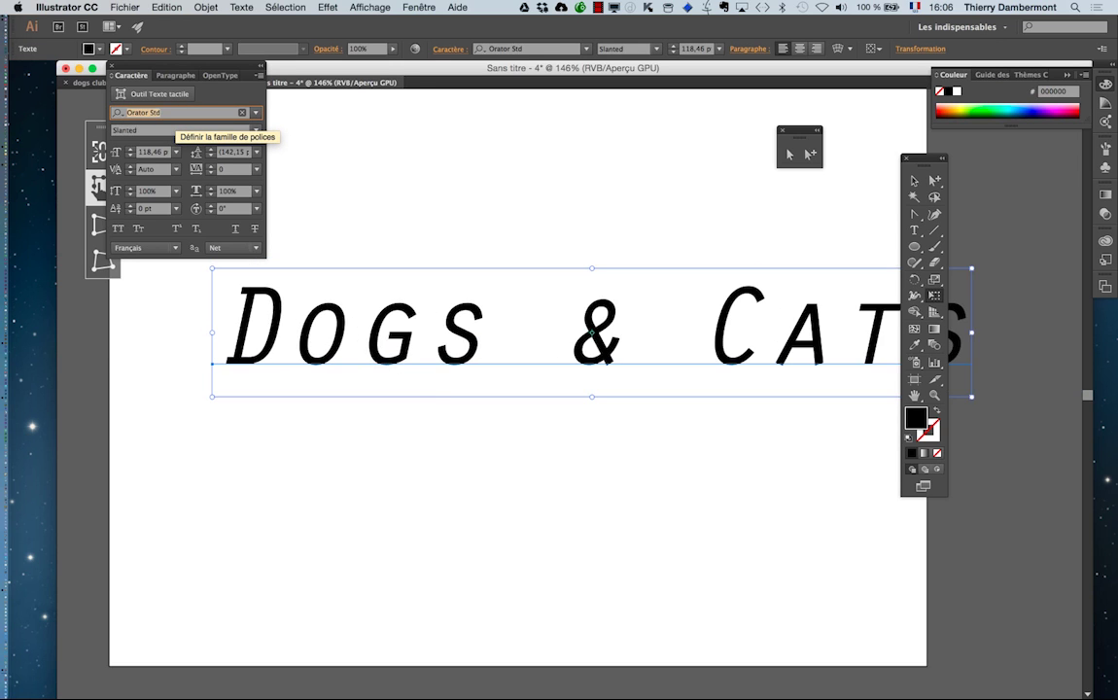
{"action": "key", "text": "Up"}
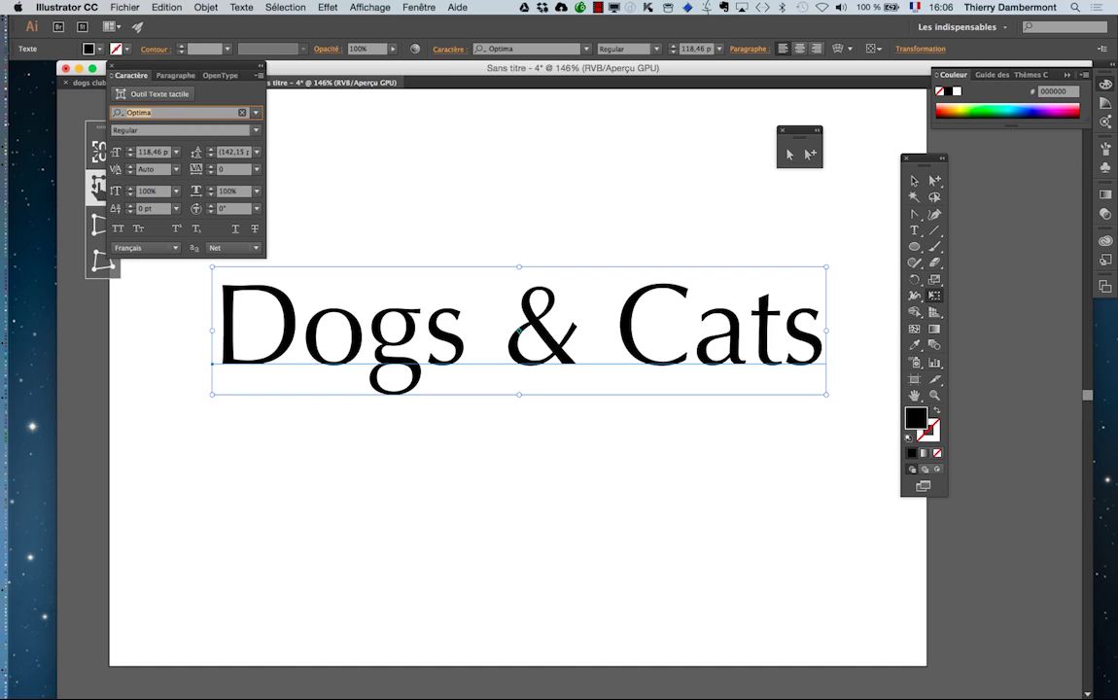
Step: Set the text's kerning to Optique, then close the character settings and deselect the text
{"action": "left_click", "coordinate": [167, 172]}
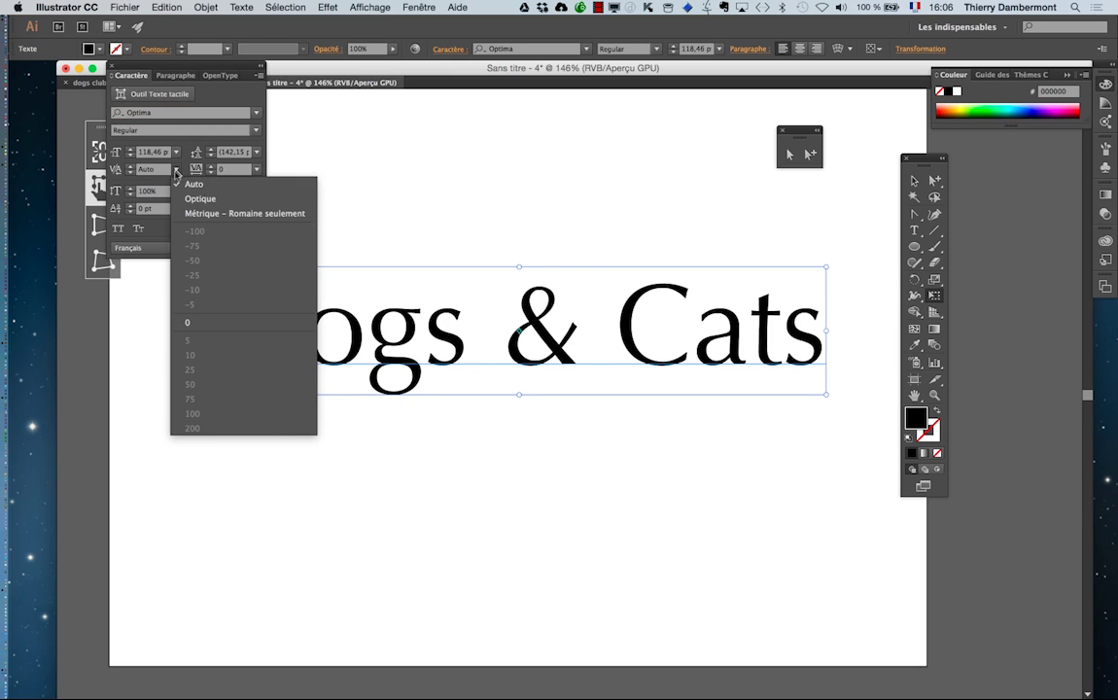
{"action": "left_click", "coordinate": [182, 198]}
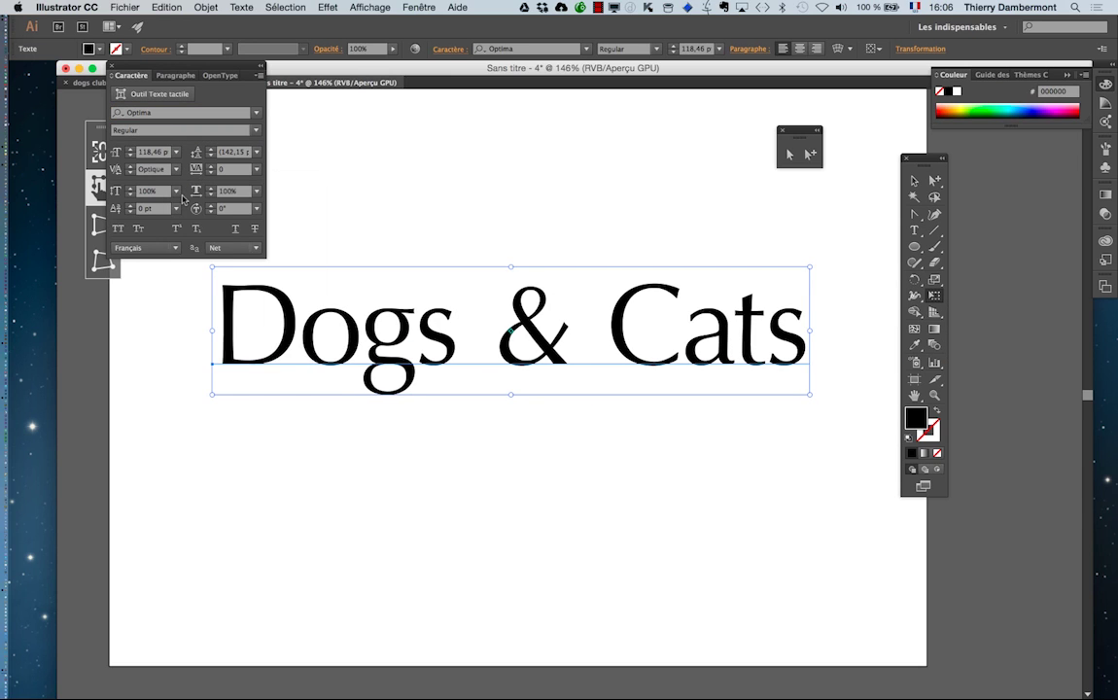
{"action": "left_click", "coordinate": [112, 67]}
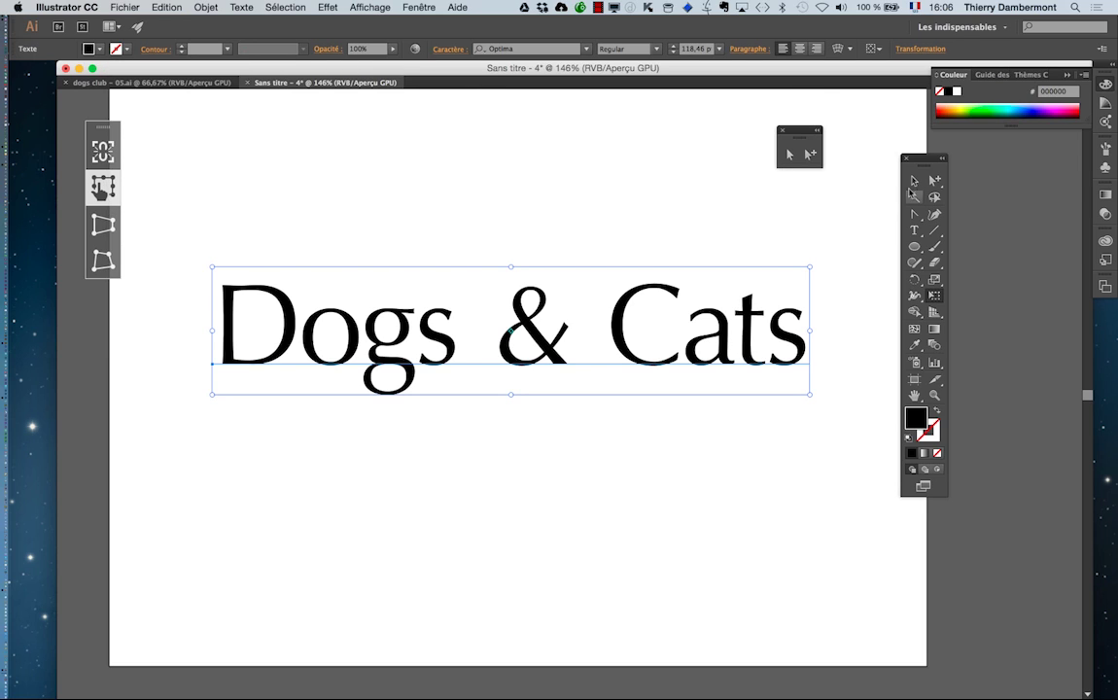
{"action": "key", "text": "Escape"}
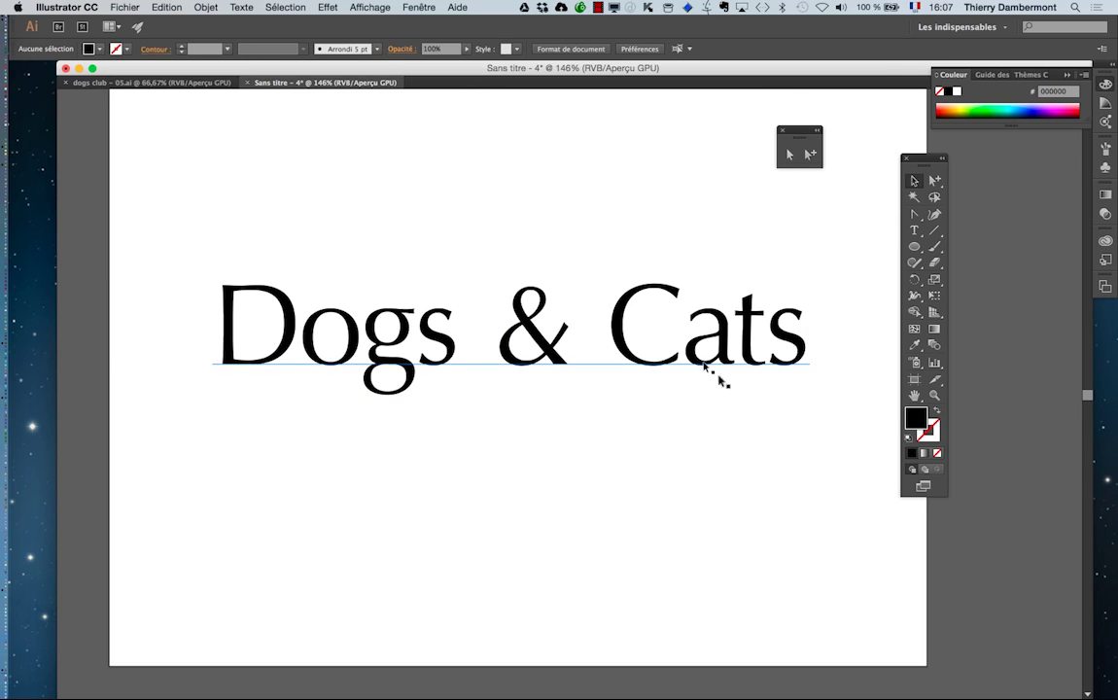
Step: Save the document as "texte gracieux - 01.ai" in the folder "AI avancé jour 2 sur 4", accepting the Illustrator options
{"action": "left_click", "coordinate": [120, 7]}
{"action": "left_click", "coordinate": [146, 117]}
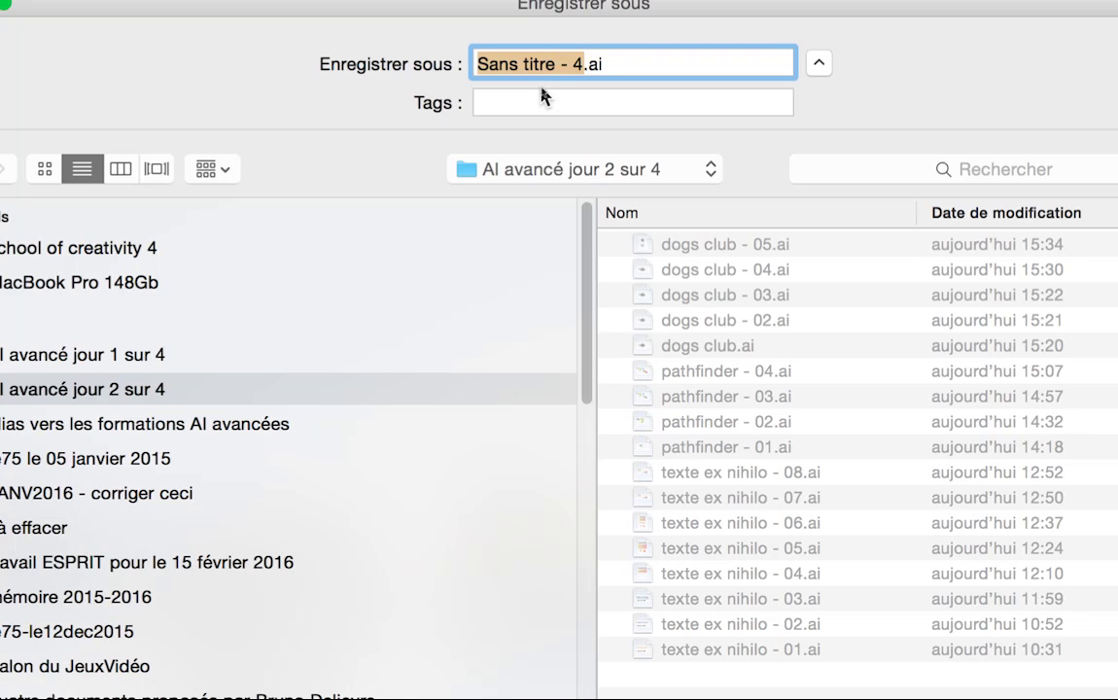
{"action": "type", "text": "texte graciu"}
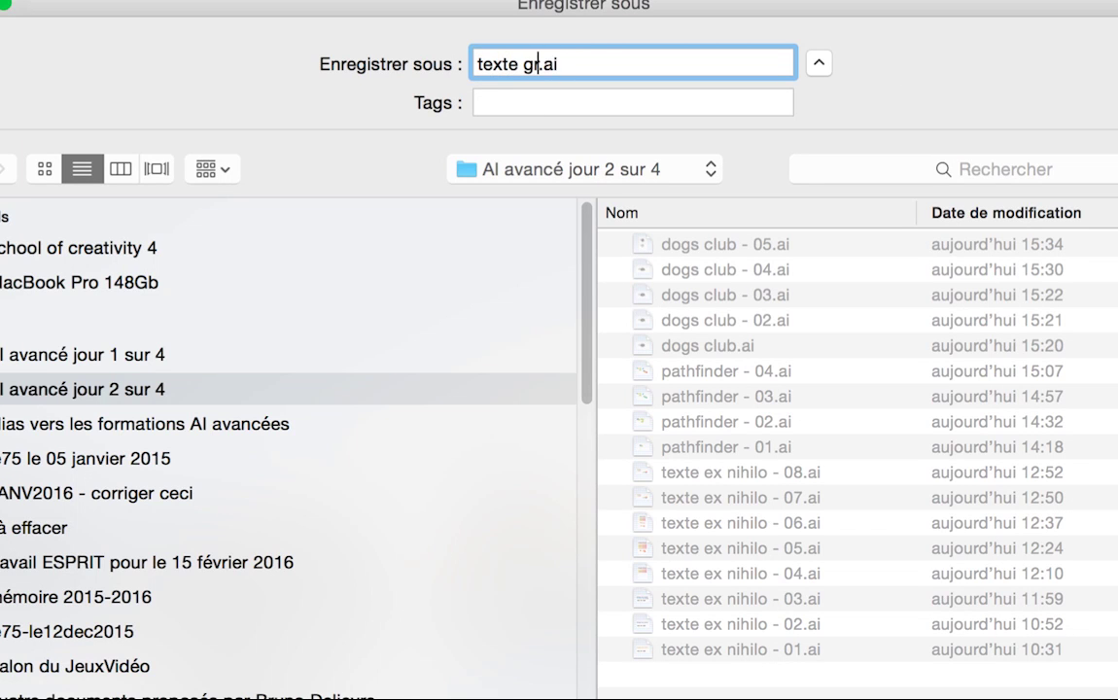
{"action": "key", "text": "BackSpace"}
{"action": "key", "text": "BackSpace"}
{"action": "type", "text": "ieux"}
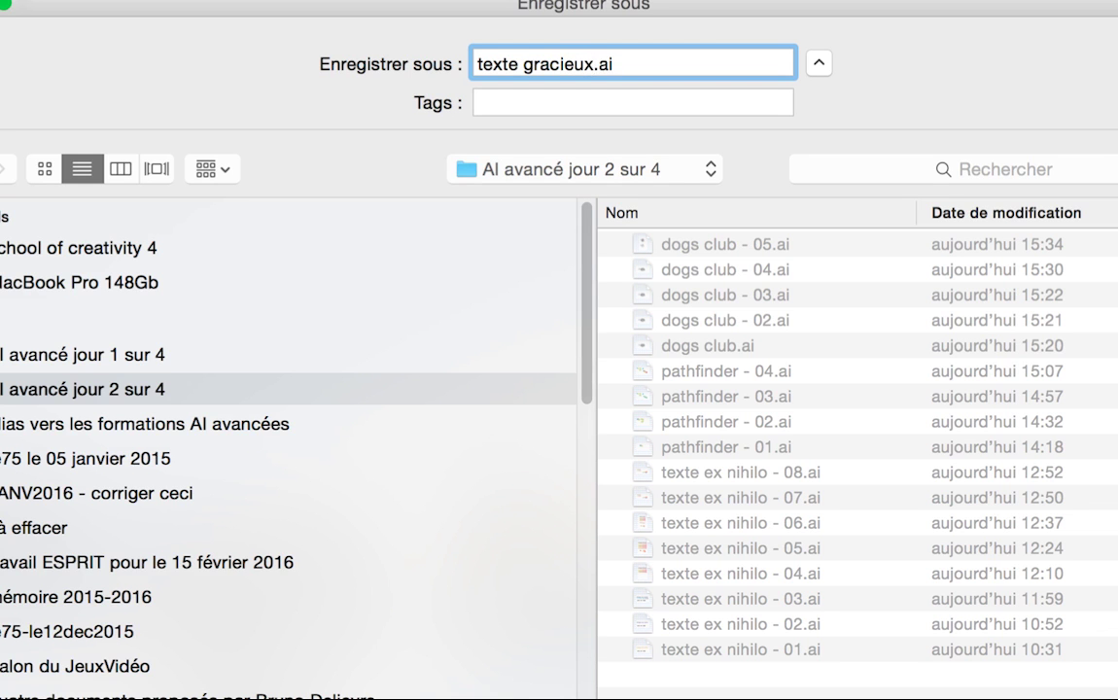
{"action": "type", "text": " - 01"}
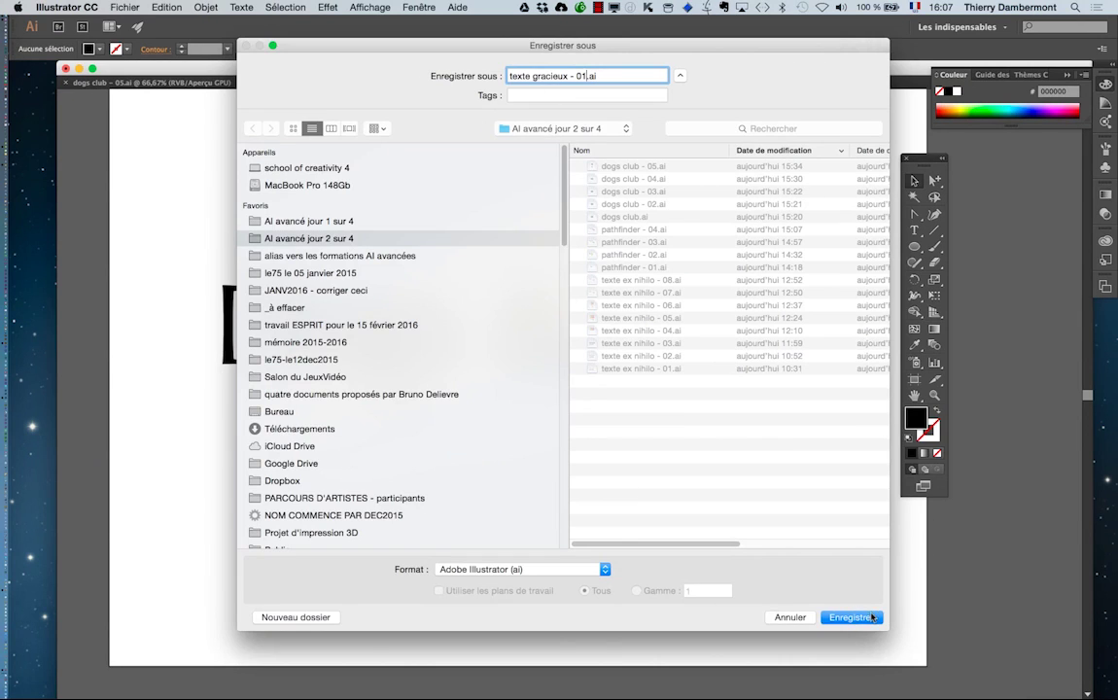
{"action": "left_click", "coordinate": [872, 618]}
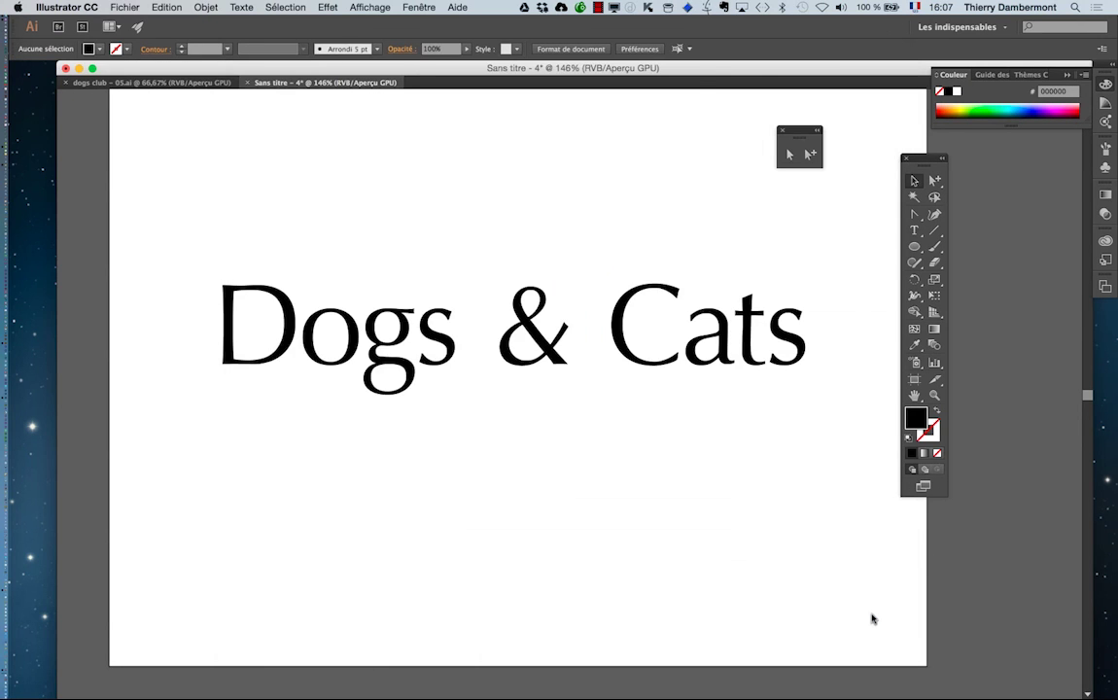
{"action": "left_click", "coordinate": [646, 507]}
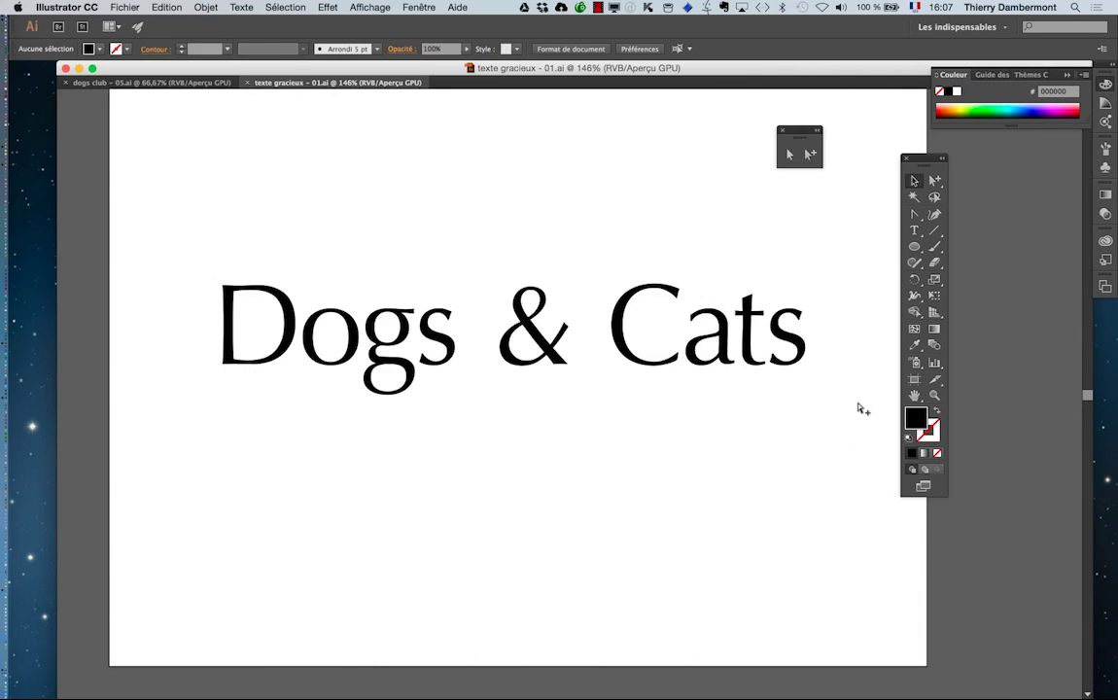
Step: Select the "Dogs & Cats" text and remove its character fill so it has neither fill nor stroke
{"action": "left_click_drag", "start_coordinate": [520, 282], "coordinate": [443, 235]}
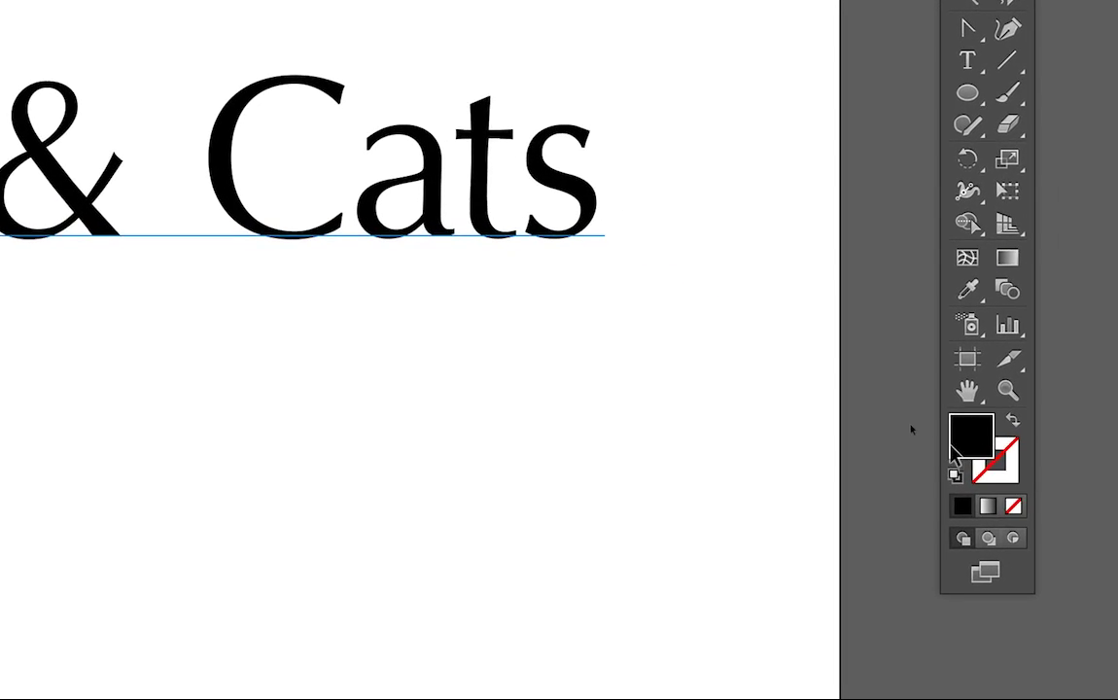
{"action": "left_click", "coordinate": [937, 445]}
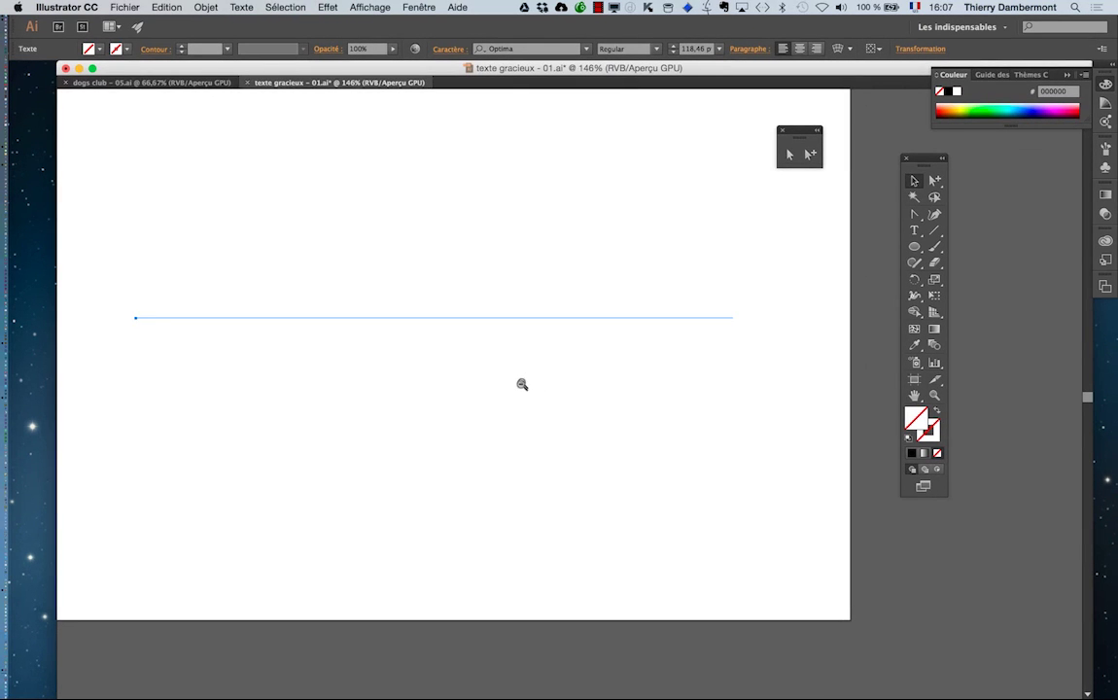
{"action": "left_click", "coordinate": [614, 400], "text": "alt+super"}
{"action": "left_click_drag", "start_coordinate": [521, 379], "coordinate": [331, 327]}
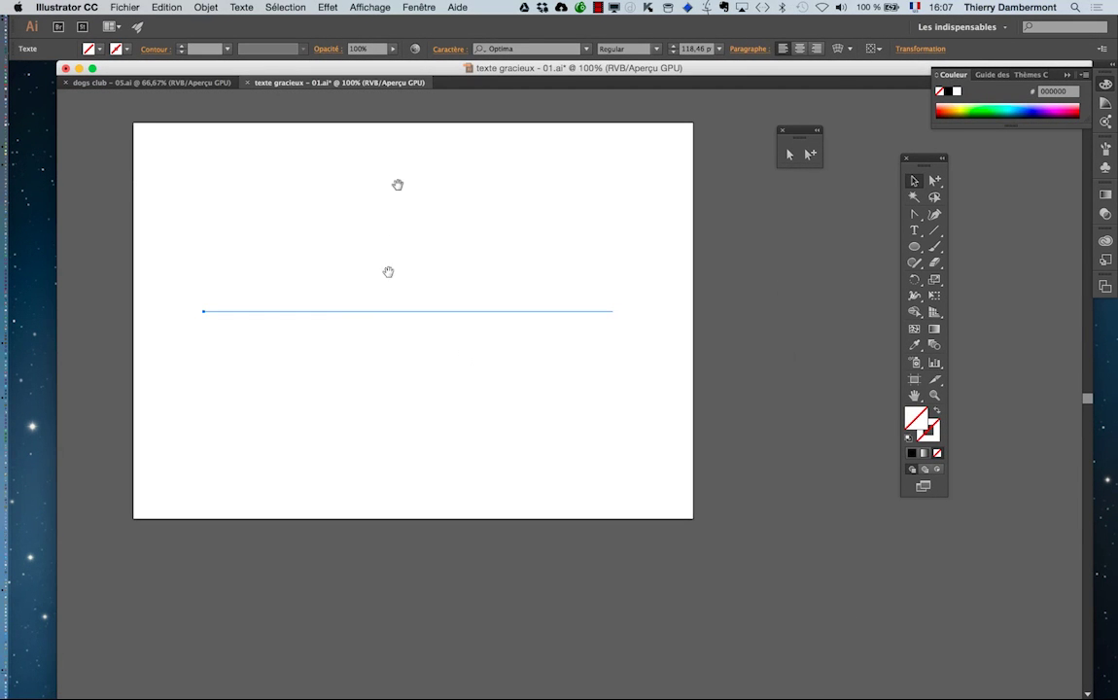
Step: Display the Aspect palette beside the artboard and move the tools to the artboard's opposite side
{"action": "left_click", "coordinate": [418, 7]}
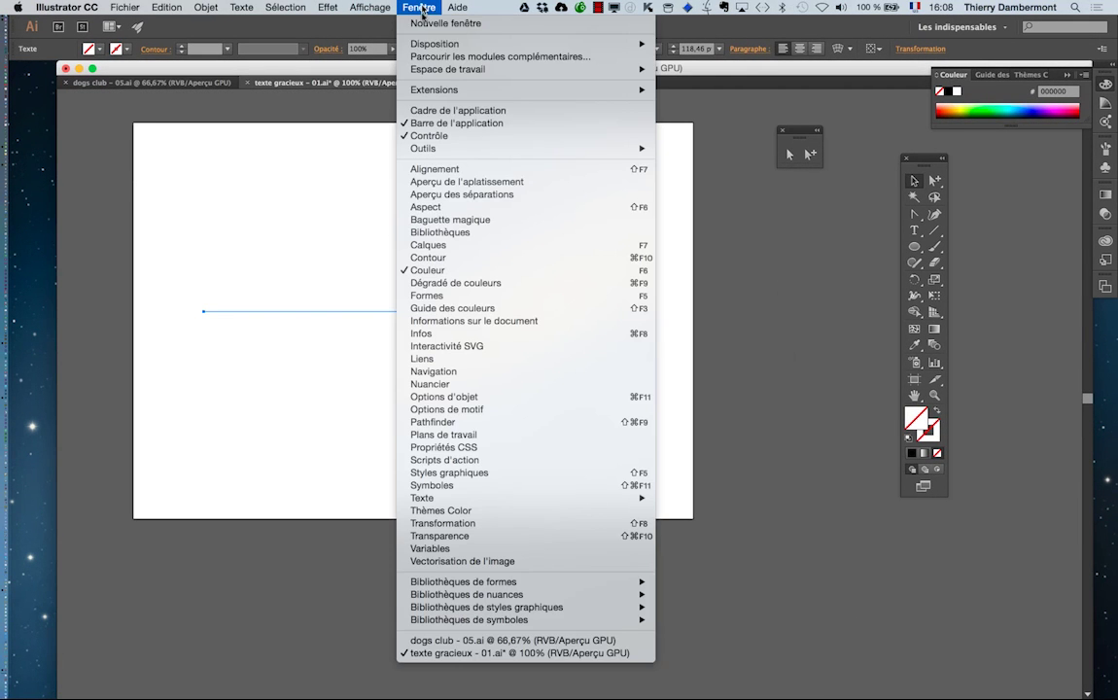
{"action": "left_click", "coordinate": [428, 208]}
{"action": "left_click_drag", "start_coordinate": [145, 140], "coordinate": [750, 217]}
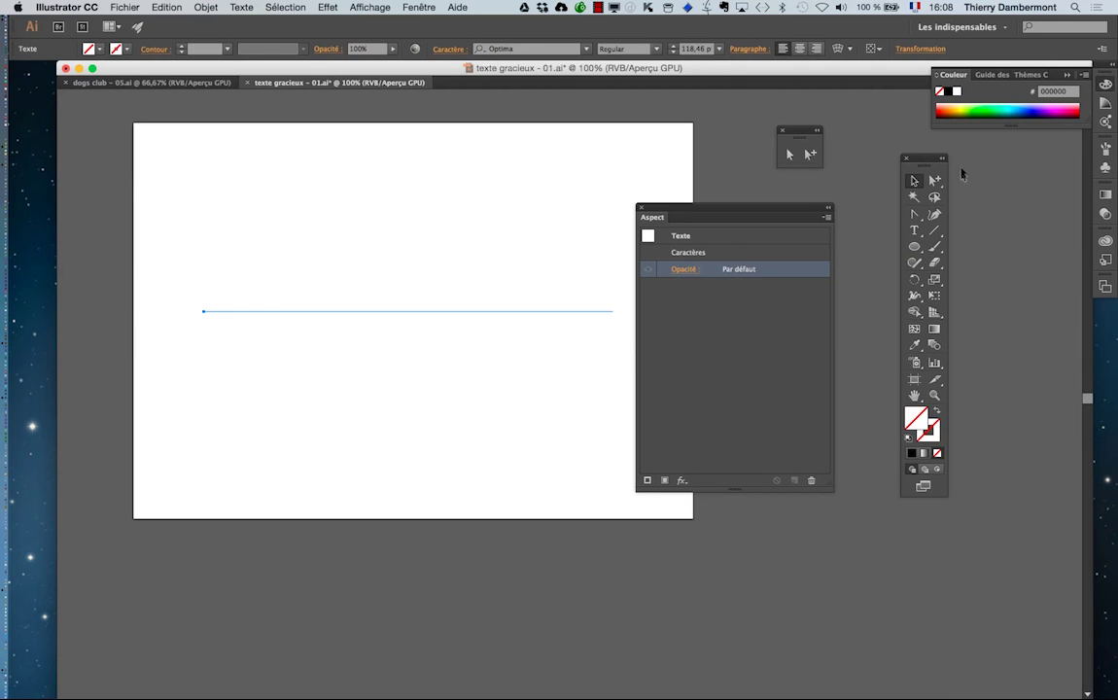
{"action": "left_click_drag", "start_coordinate": [926, 158], "coordinate": [110, 180]}
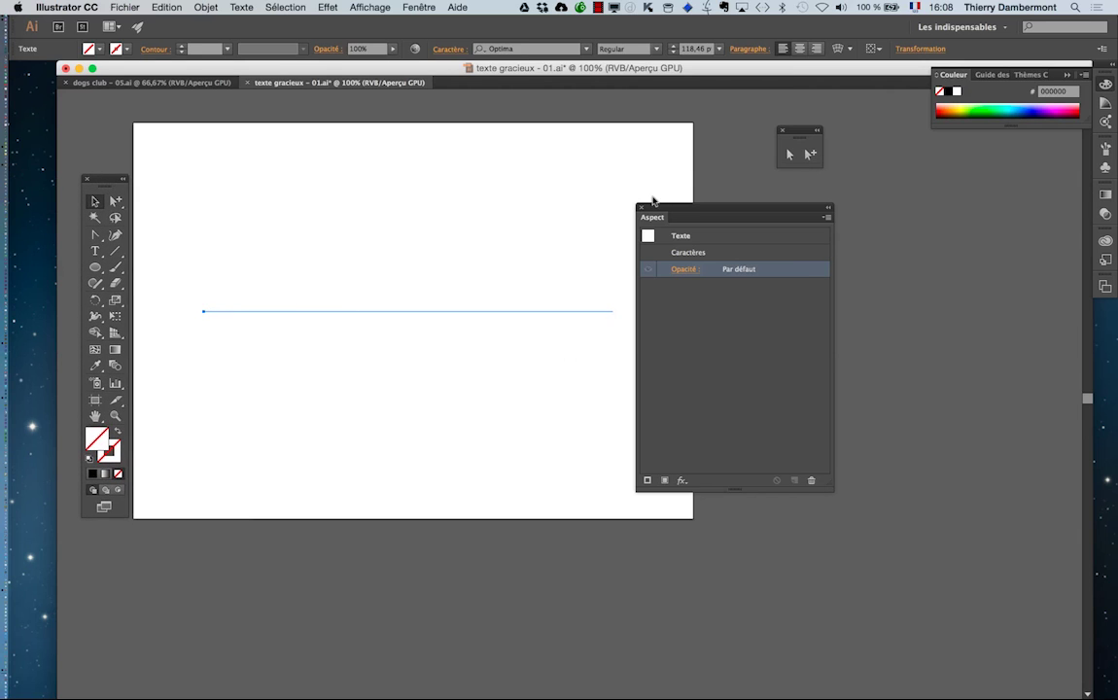
{"action": "left_click_drag", "start_coordinate": [838, 215], "coordinate": [838, 218]}
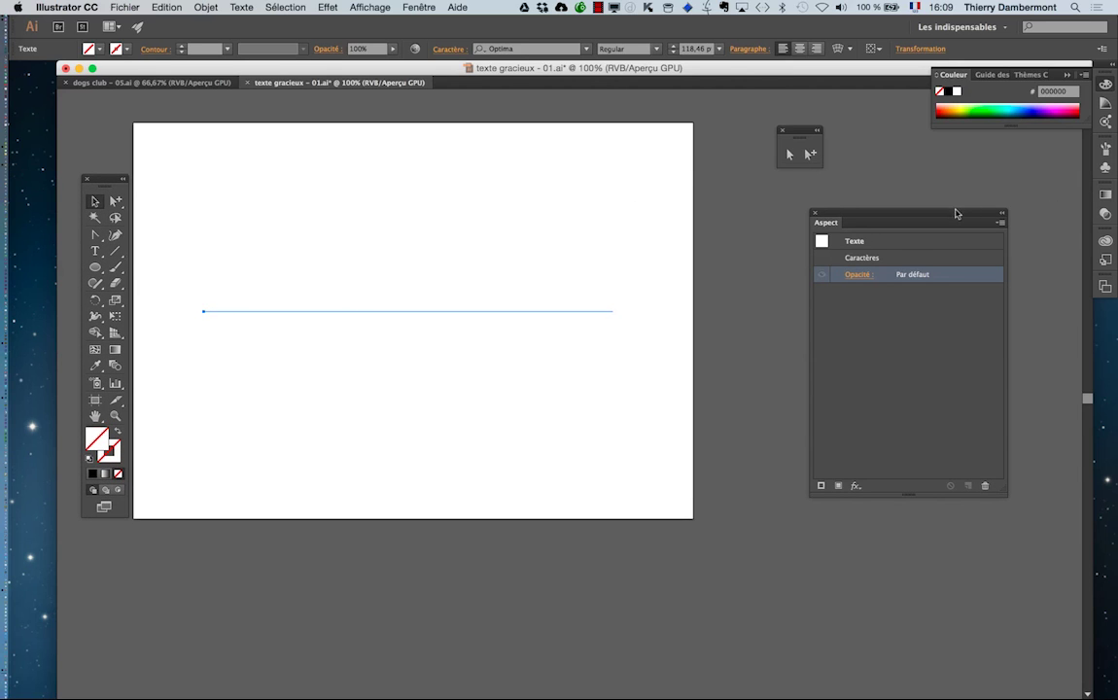
{"action": "left_click_drag", "start_coordinate": [956, 213], "coordinate": [874, 209]}
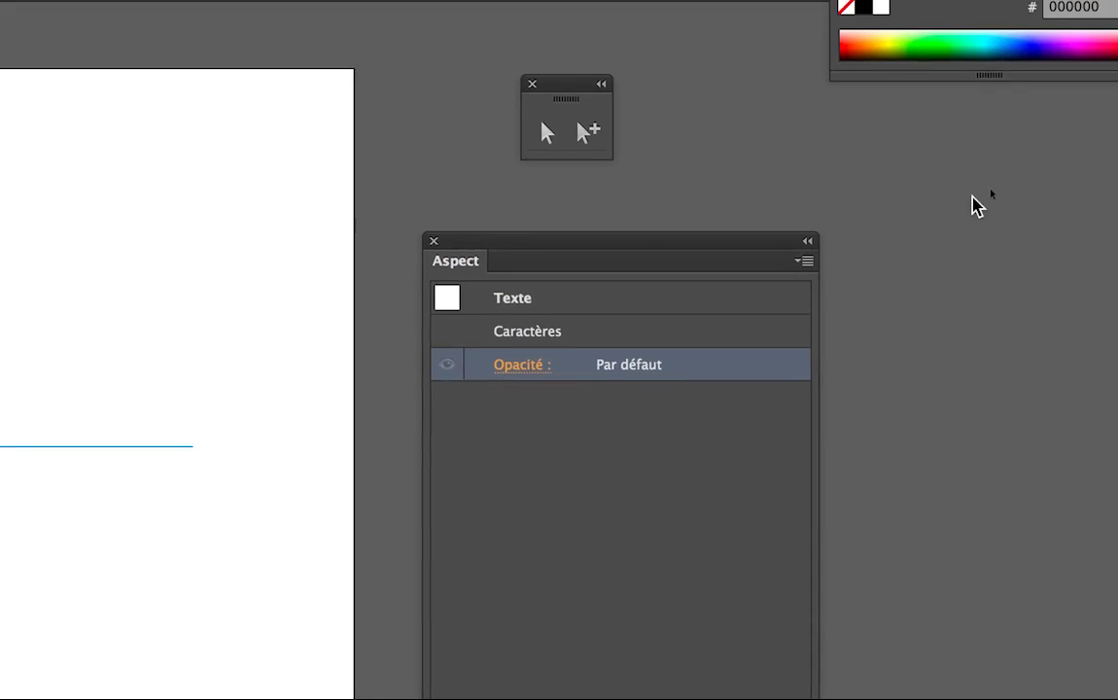
Step: Add a new fill to the "Dogs & Cats" text and colour its stroke white
{"action": "left_click", "coordinate": [896, 234]}
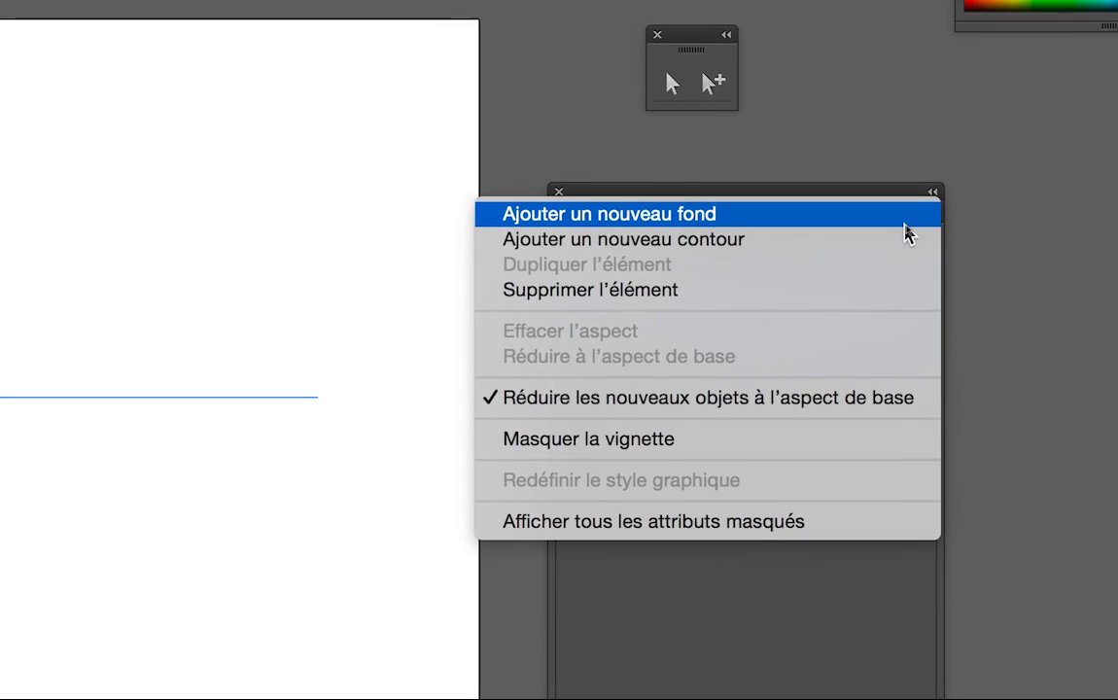
{"action": "left_click", "coordinate": [904, 233]}
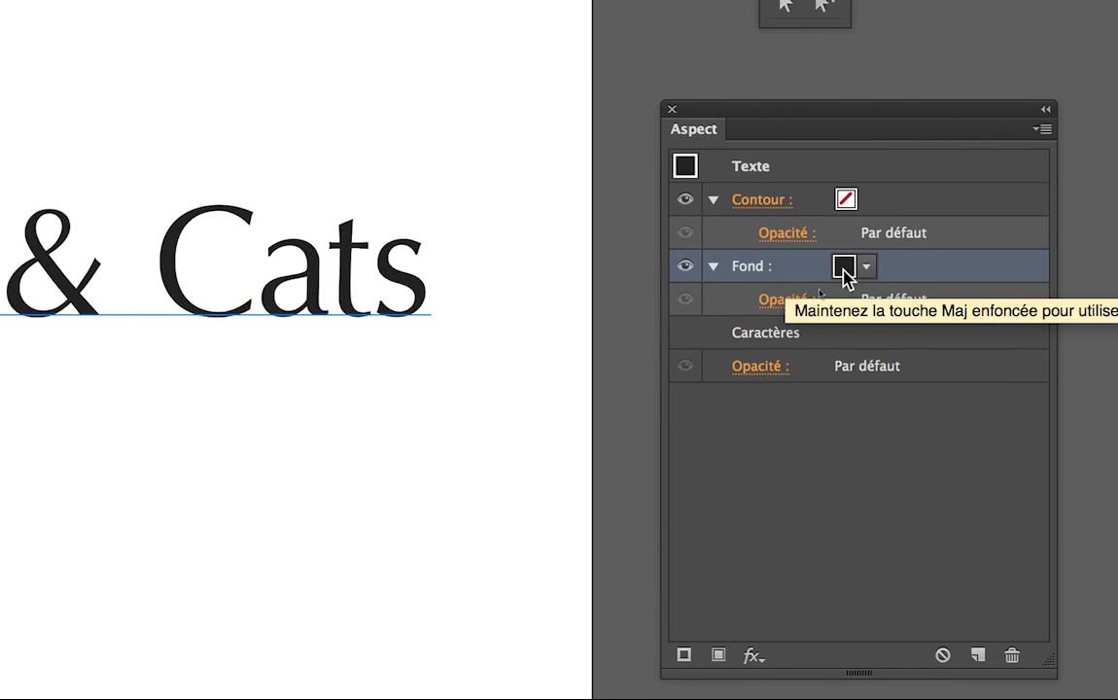
{"action": "left_click", "coordinate": [863, 213]}
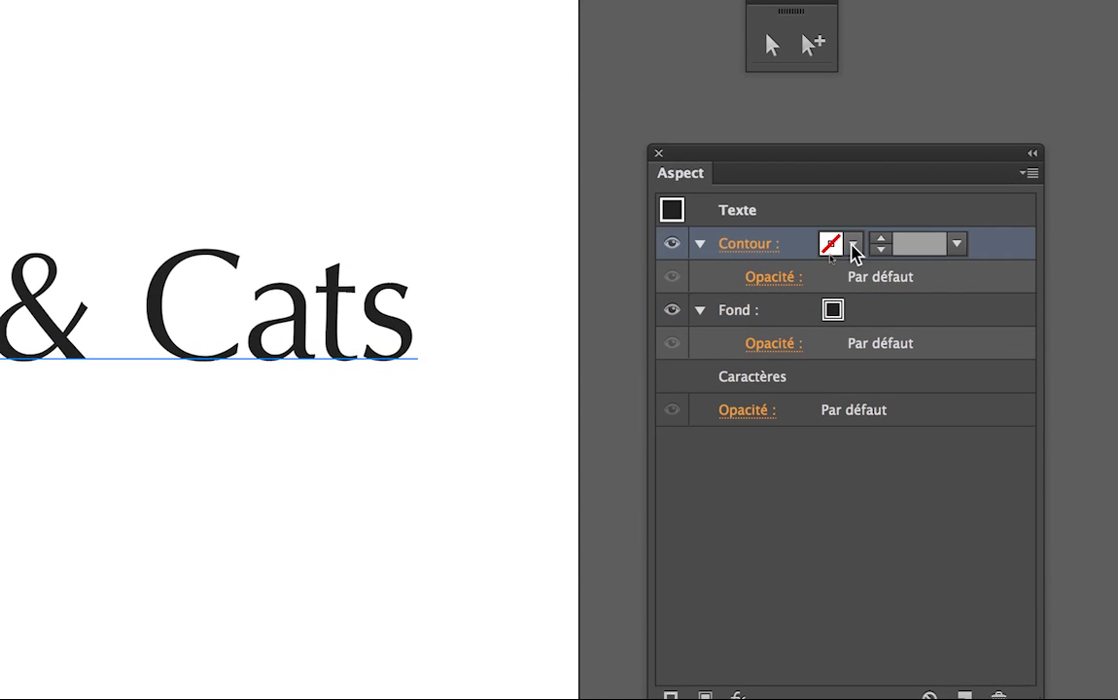
{"action": "left_click", "coordinate": [853, 246]}
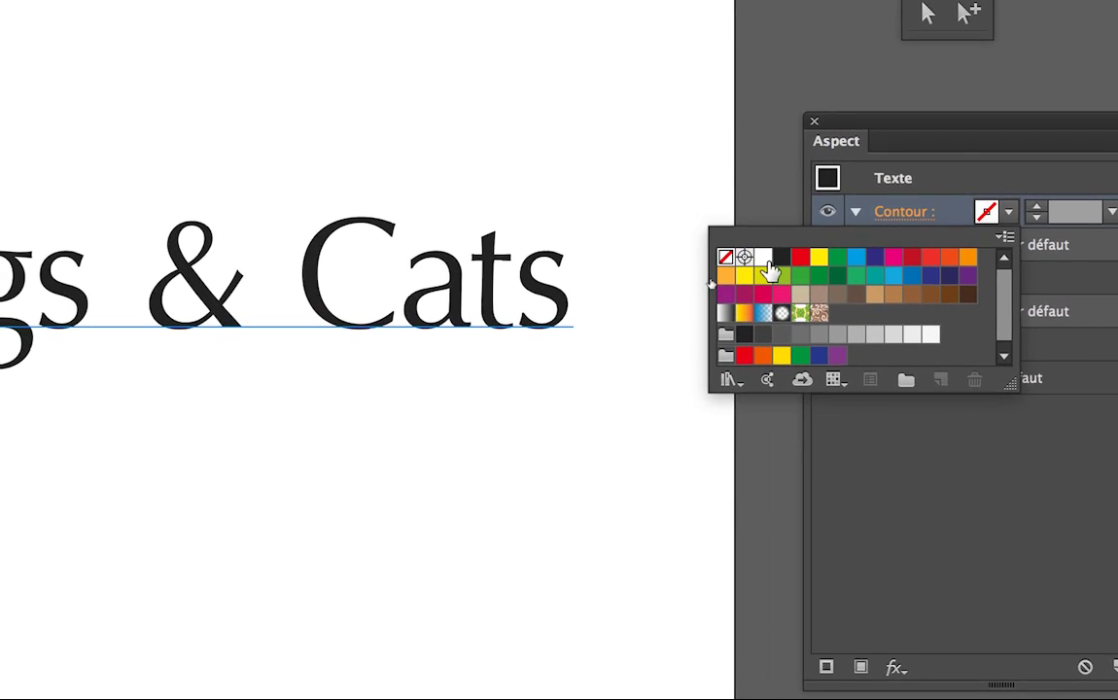
{"action": "left_click", "coordinate": [765, 260]}
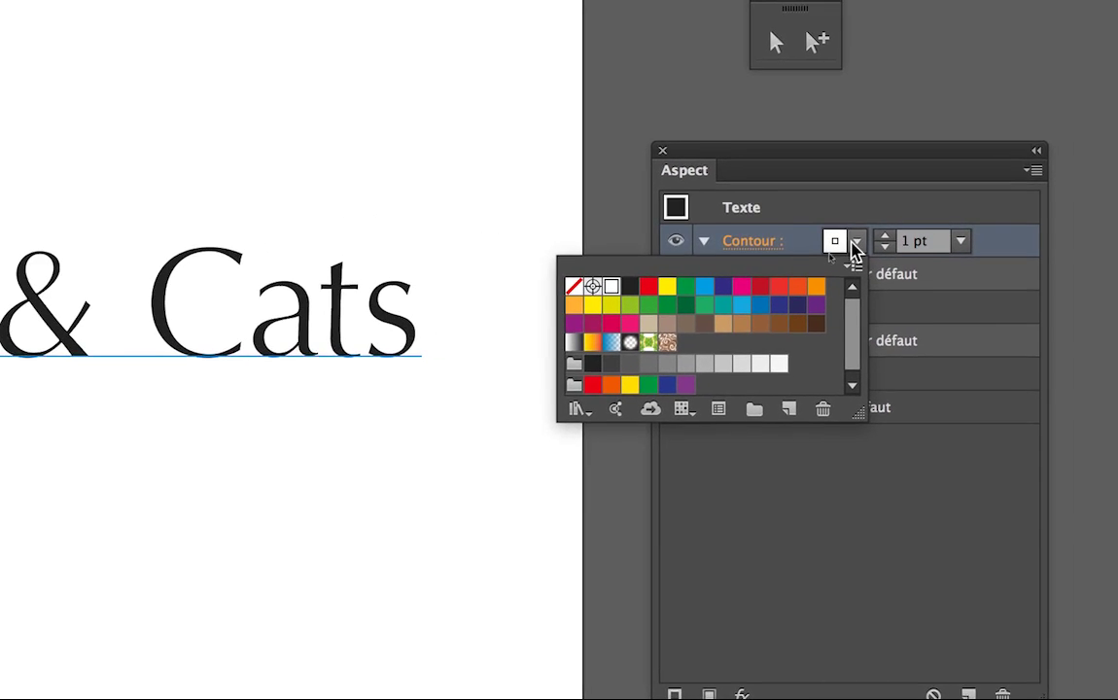
Step: Increase the white stroke's weight to 4 pt and place the stroke beneath the fill in the Aspect palette
{"action": "left_click", "coordinate": [864, 242]}
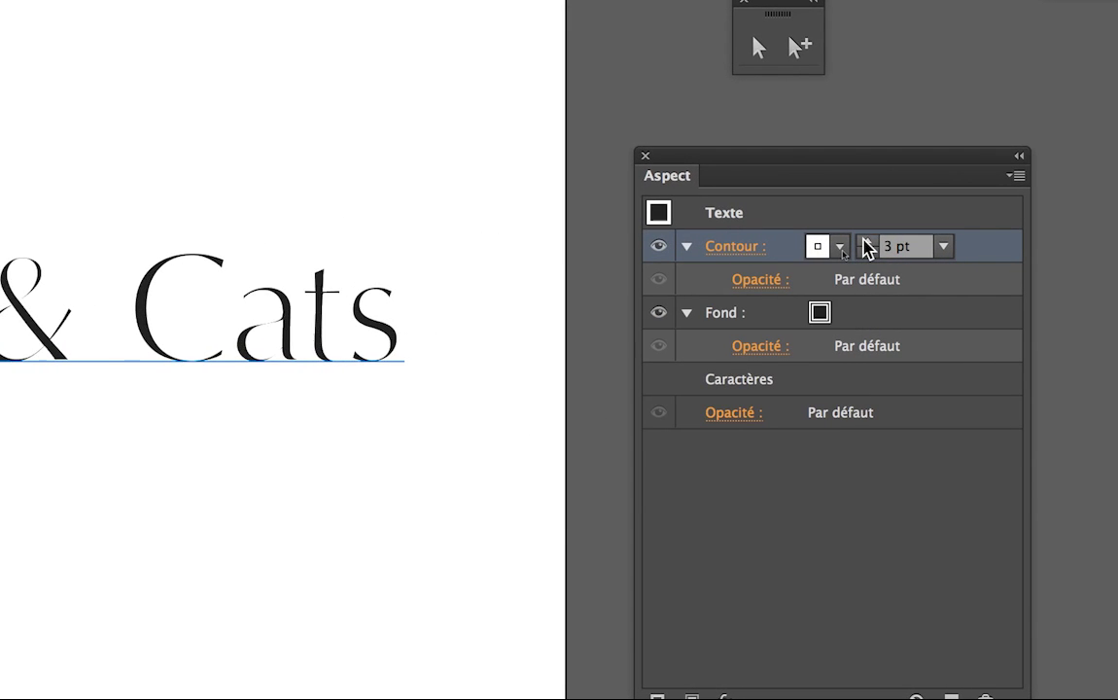
{"action": "left_click", "coordinate": [865, 242]}
{"action": "left_click", "coordinate": [865, 242]}
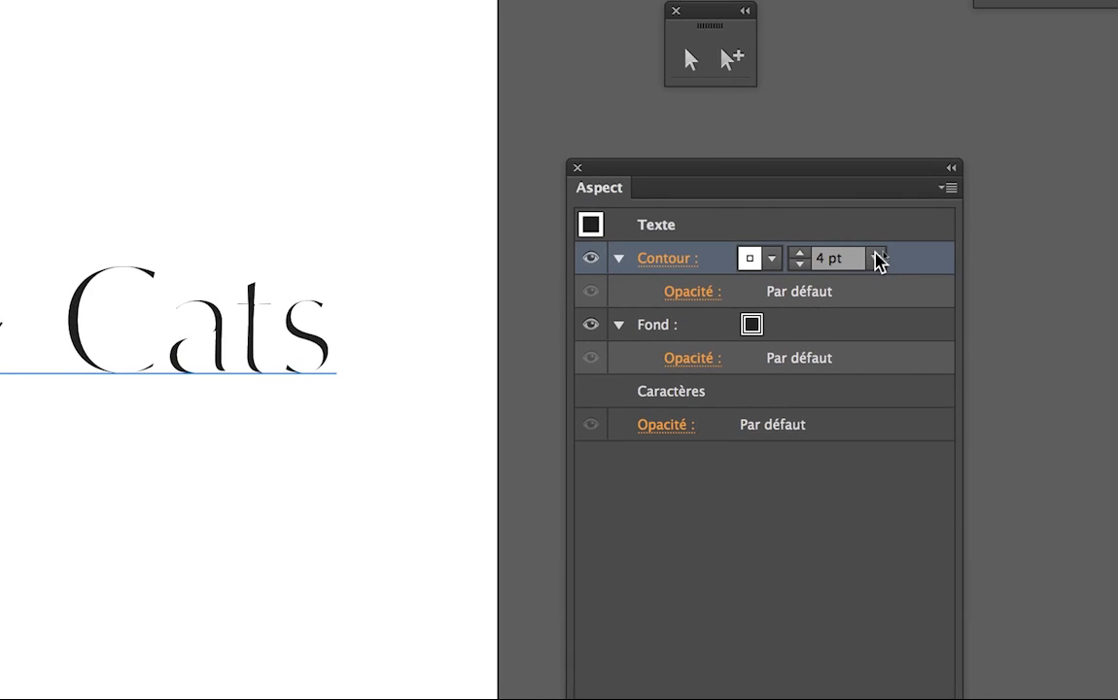
{"action": "left_click_drag", "start_coordinate": [891, 261], "coordinate": [876, 350]}
{"action": "left_click_drag", "start_coordinate": [887, 304], "coordinate": [880, 310]}
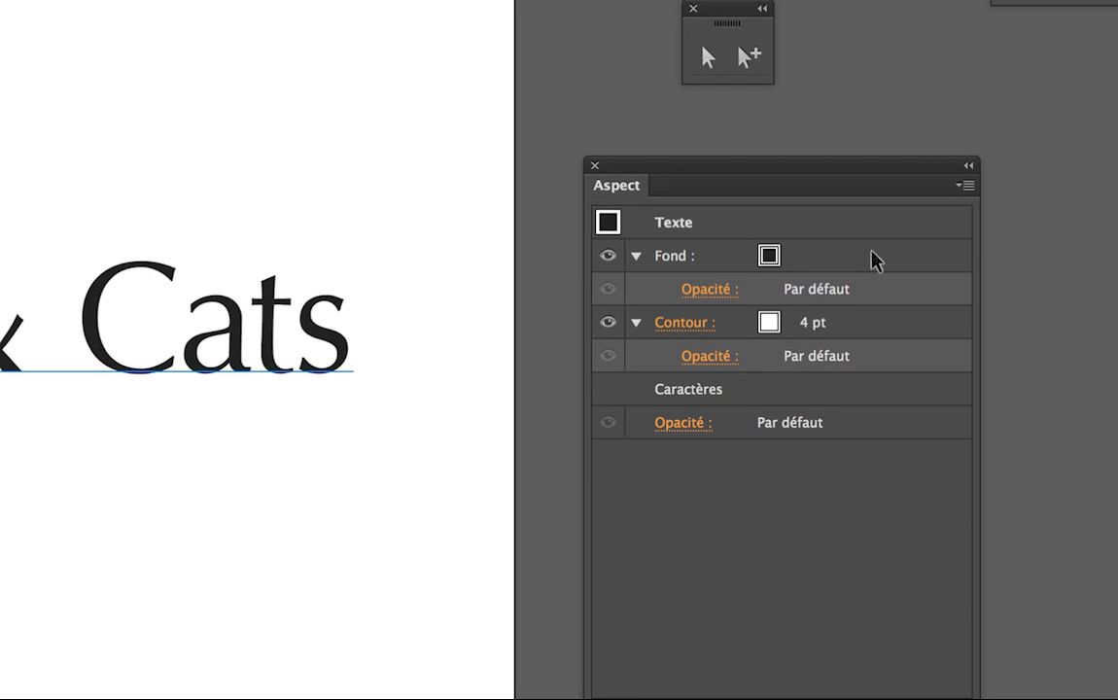
Step: Duplicate the dark fill and place one of the two fills beneath the white stroke
{"action": "left_click", "coordinate": [876, 257]}
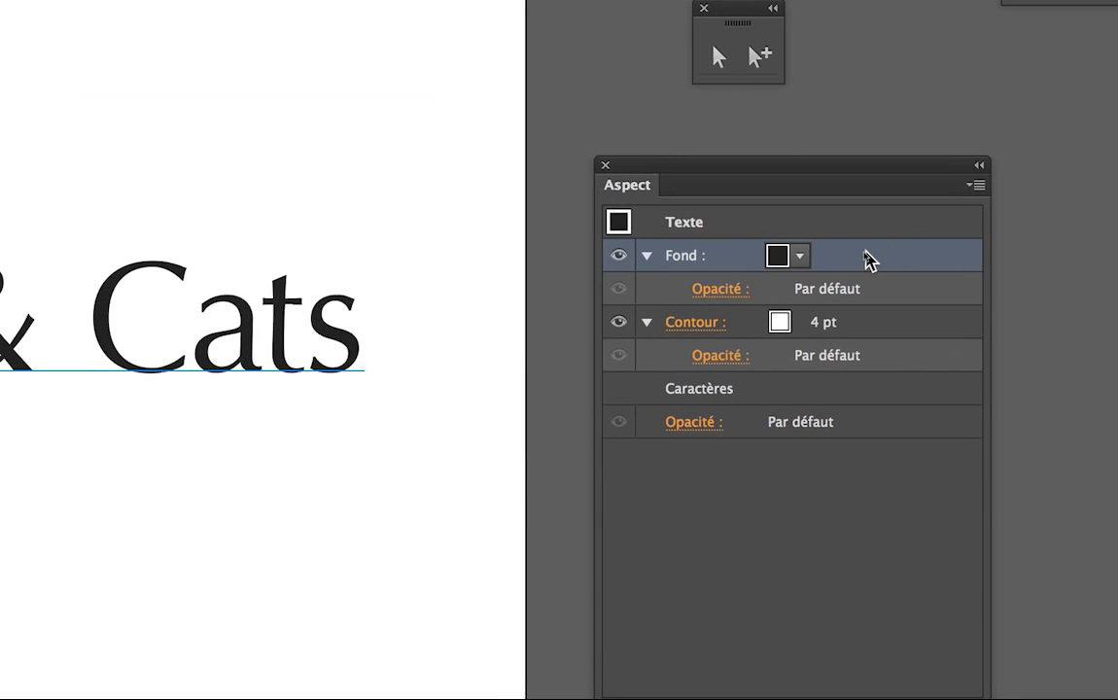
{"action": "left_click_drag", "start_coordinate": [865, 257], "coordinate": [876, 398]}
{"action": "left_click_drag", "start_coordinate": [876, 312], "coordinate": [890, 623]}
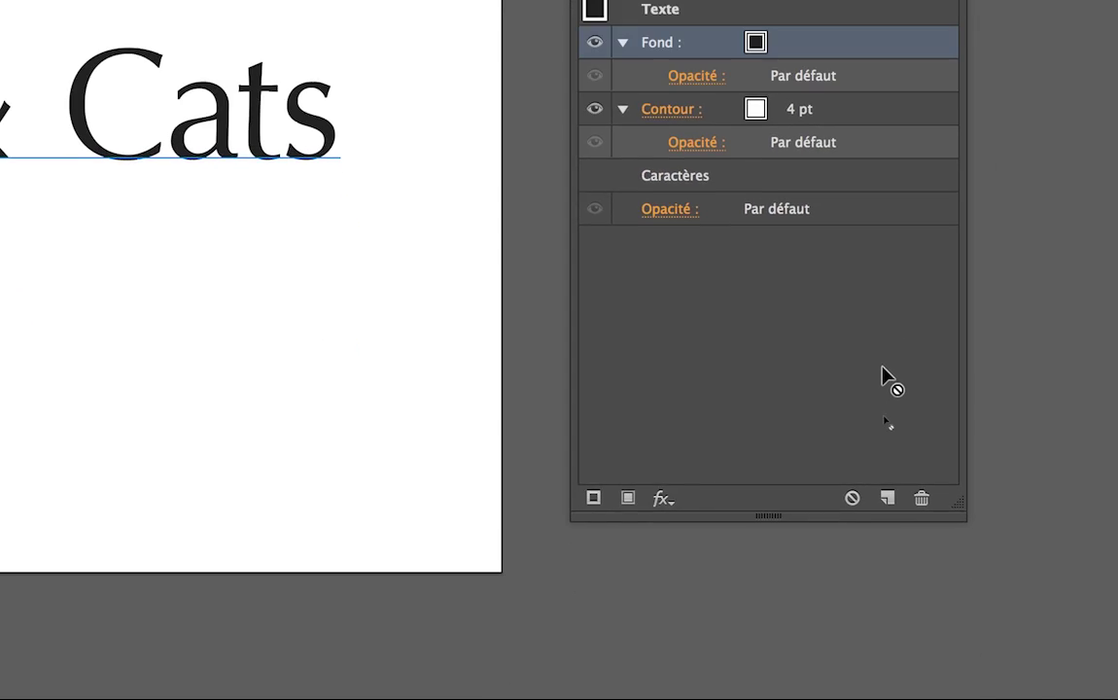
{"action": "left_click_drag", "start_coordinate": [887, 423], "coordinate": [886, 420]}
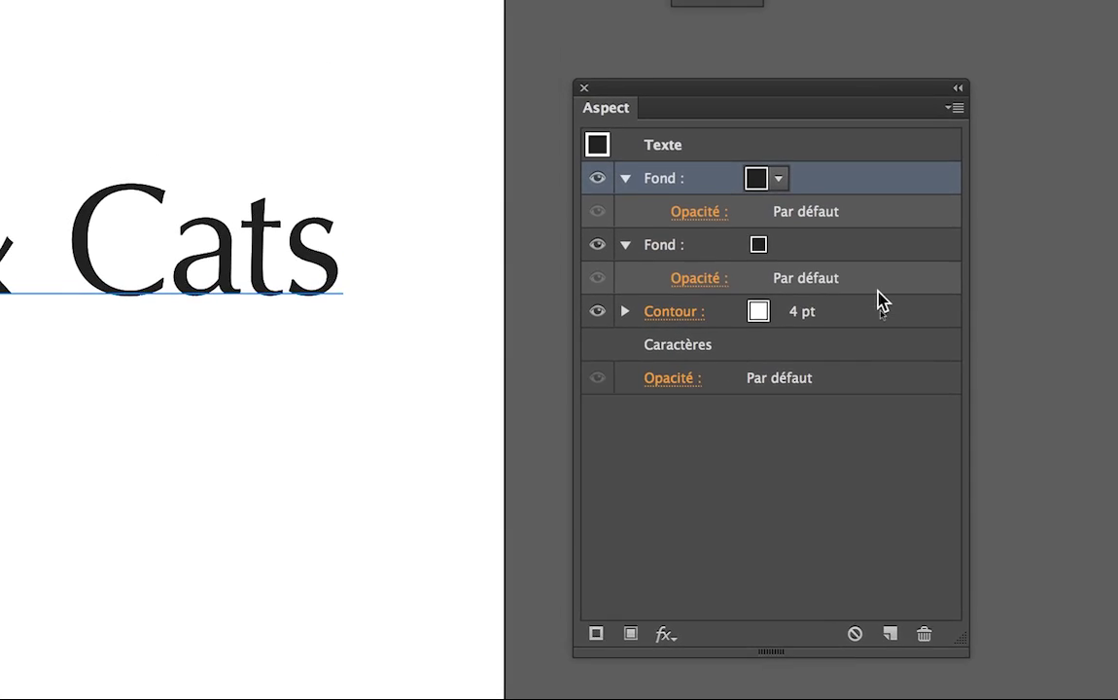
{"action": "left_click_drag", "start_coordinate": [878, 301], "coordinate": [833, 172]}
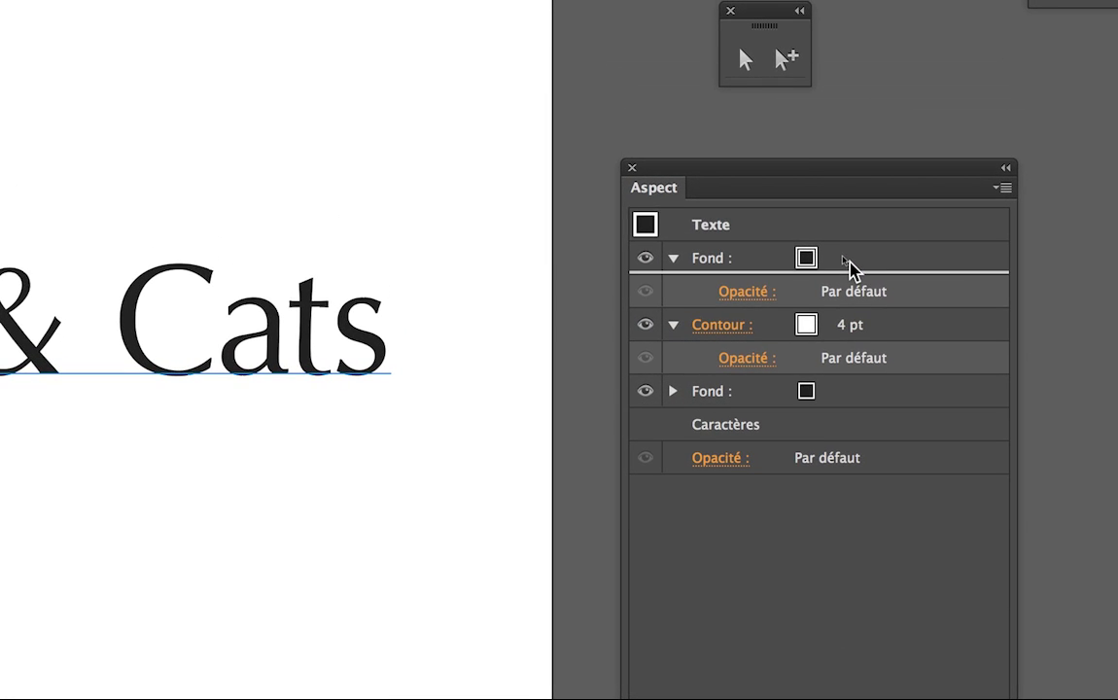
{"action": "left_click_drag", "start_coordinate": [849, 268], "coordinate": [698, 328]}
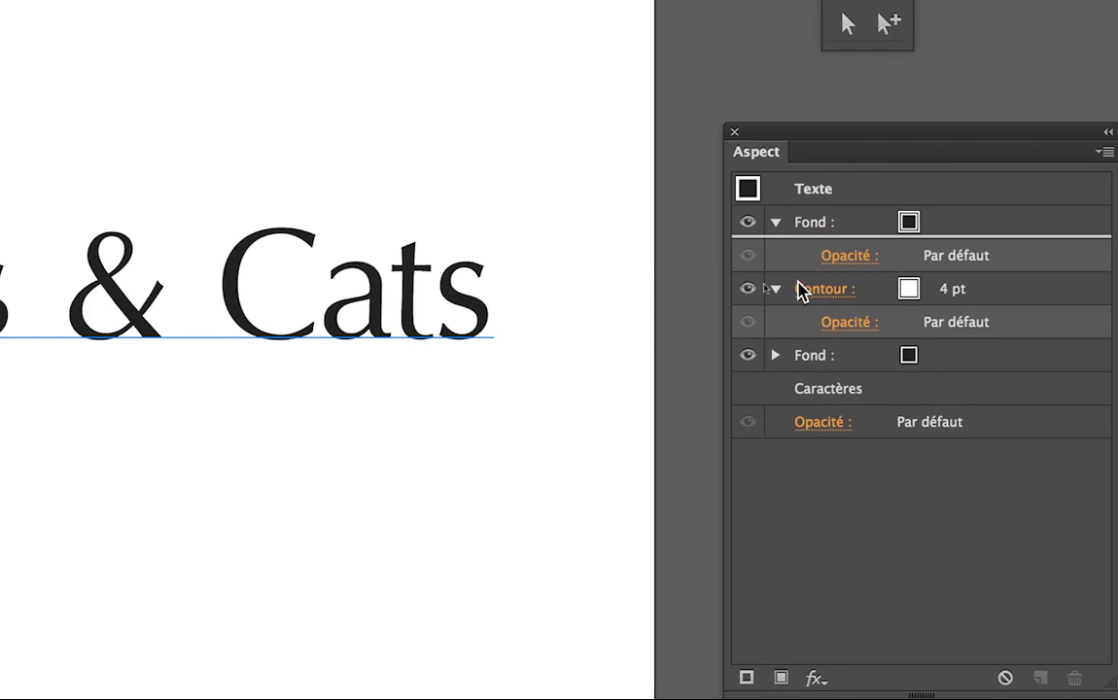
Step: Select the white stroke and increase its weight to 10 pt
{"action": "mouse_move", "coordinate": [799, 291]}
{"action": "left_mouse_down"}
{"action": "mouse_move", "coordinate": [955, 298]}
{"action": "mouse_move", "coordinate": [960, 286]}
{"action": "left_mouse_up"}
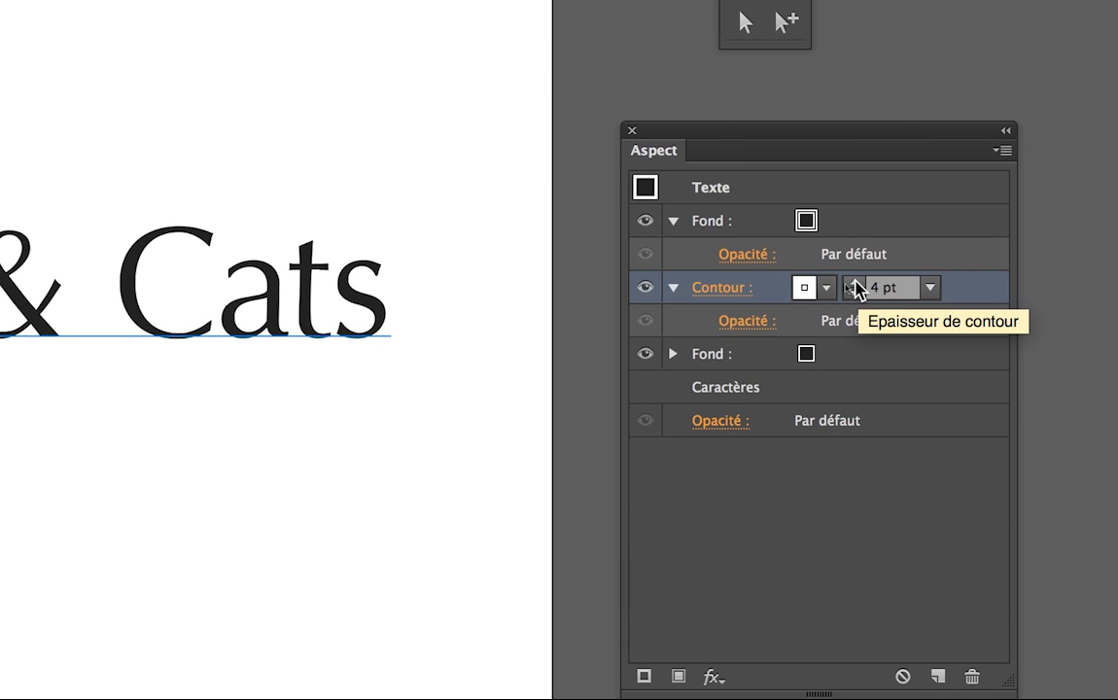
{"action": "left_click", "coordinate": [856, 283]}
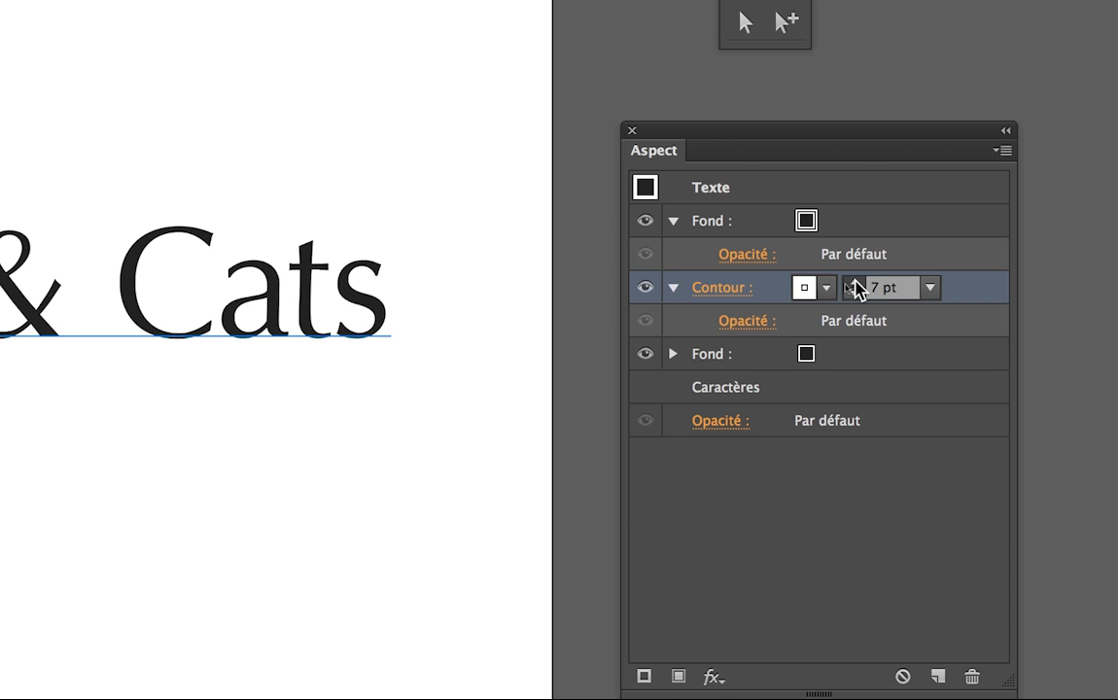
{"action": "left_click", "coordinate": [855, 283]}
{"action": "left_click", "coordinate": [856, 283]}
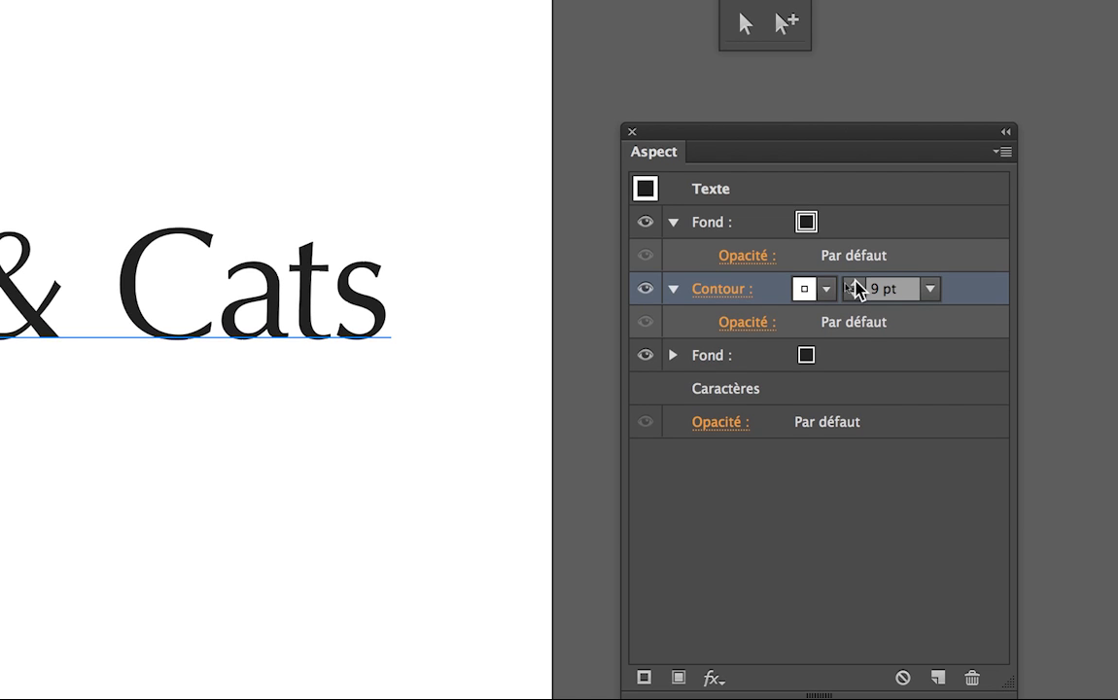
{"action": "left_click", "coordinate": [855, 283]}
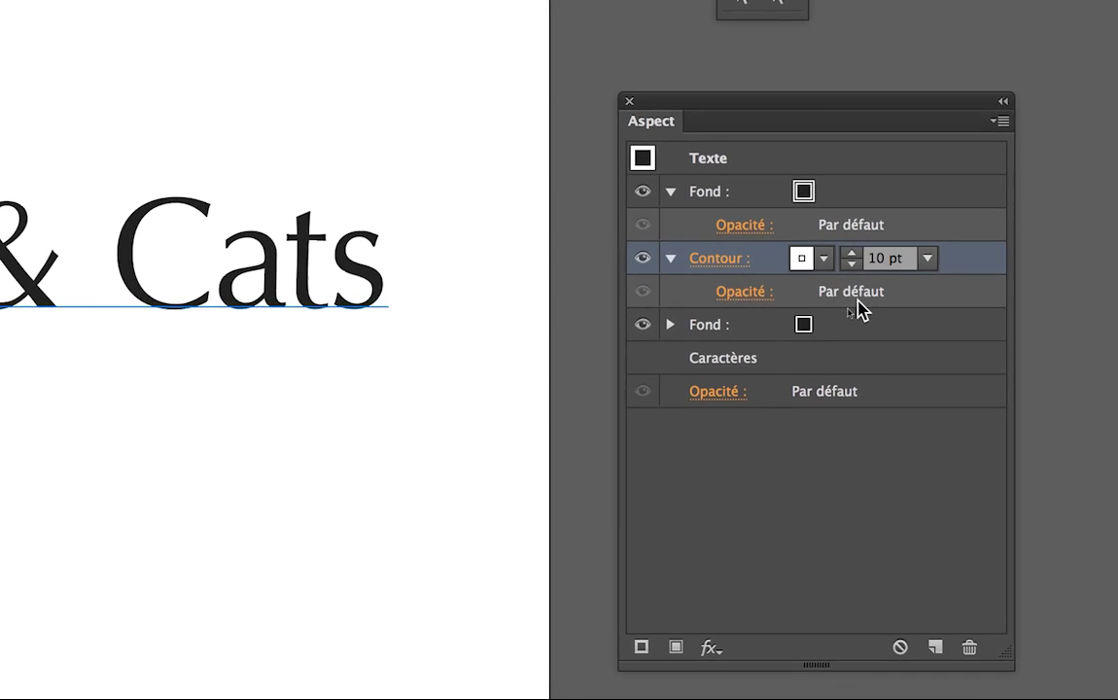
Step: Select the fill beneath the stroke and move the Aspect palette farther from the text
{"action": "left_click", "coordinate": [863, 316]}
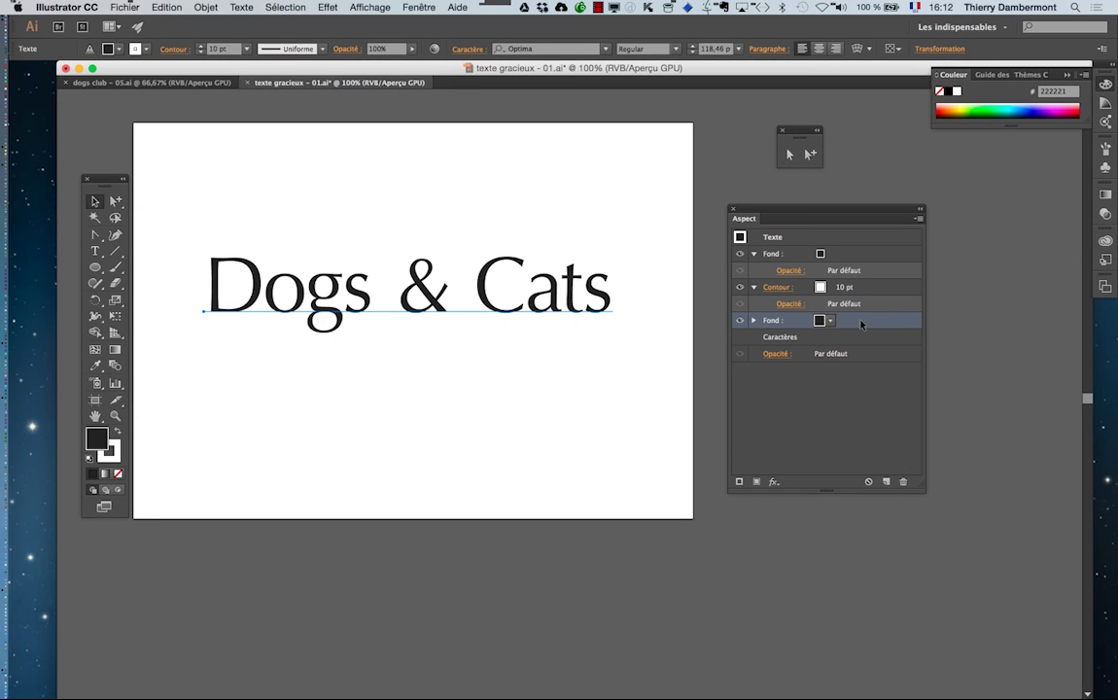
{"action": "left_click_drag", "start_coordinate": [806, 213], "coordinate": [835, 208]}
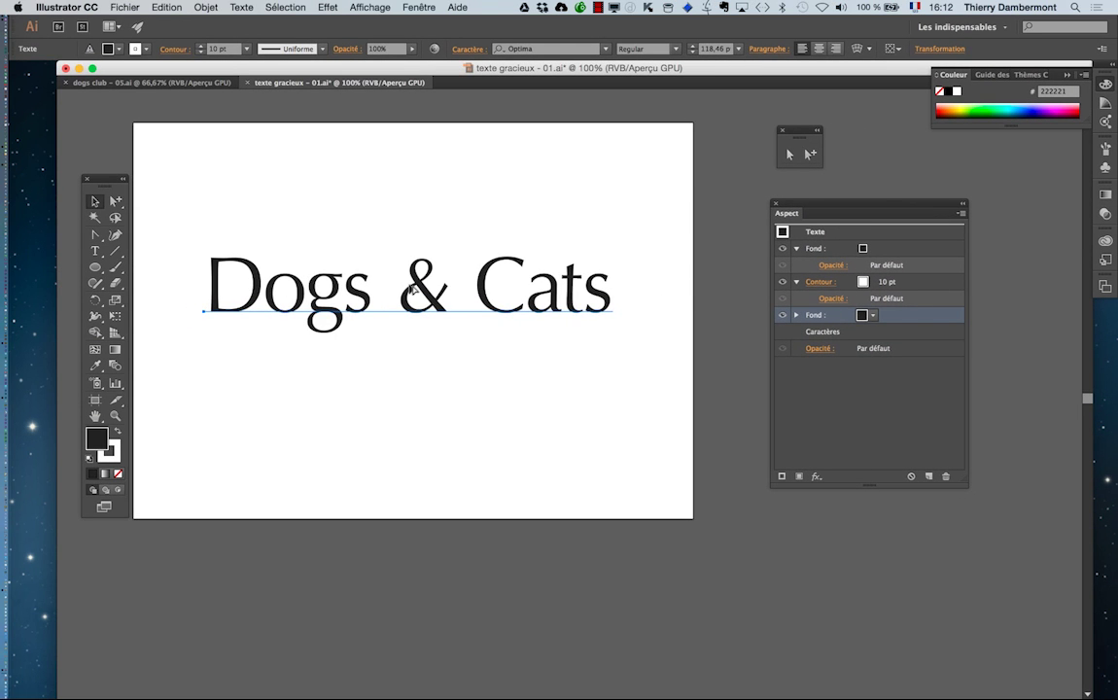
{"action": "scroll", "coordinate": [412, 289], "scroll_direction": "up", "scroll_amount": 1}
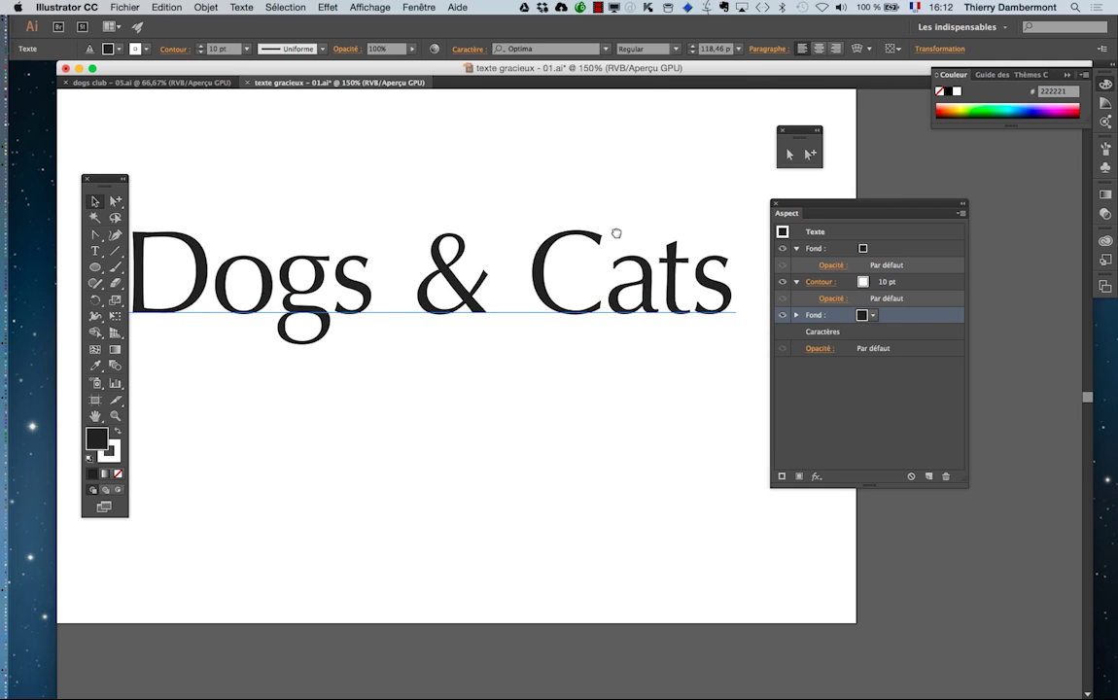
{"action": "left_click_drag", "start_coordinate": [616, 233], "coordinate": [625, 235]}
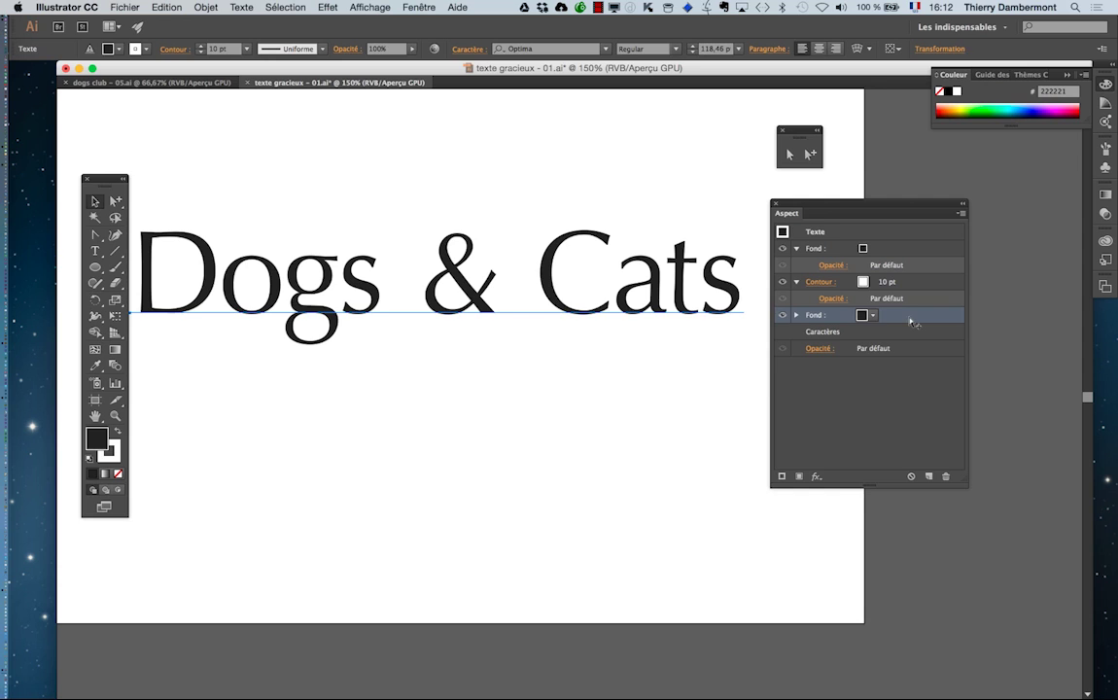
{"action": "left_click_drag", "start_coordinate": [914, 322], "coordinate": [926, 321]}
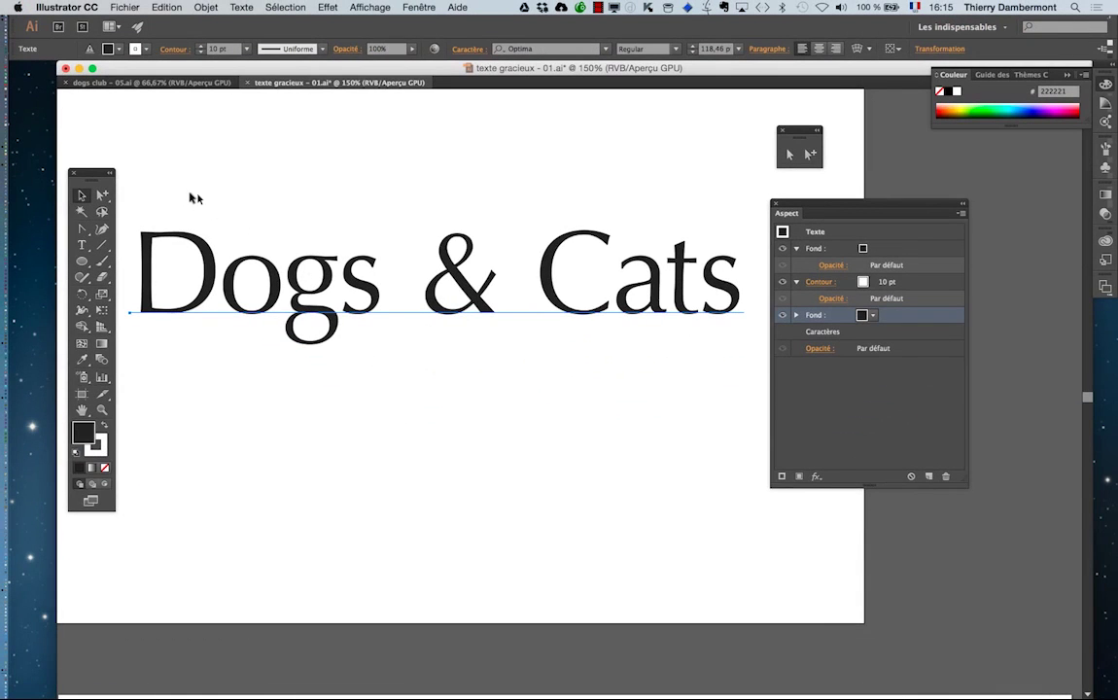
Step: Apply a previewed Transformation effect to the lower fill, shifting it 3,175 mm horizontally and 2,1167 mm vertically
{"action": "left_click", "coordinate": [360, 7]}
{"action": "mouse_move", "coordinate": [327, 7]}
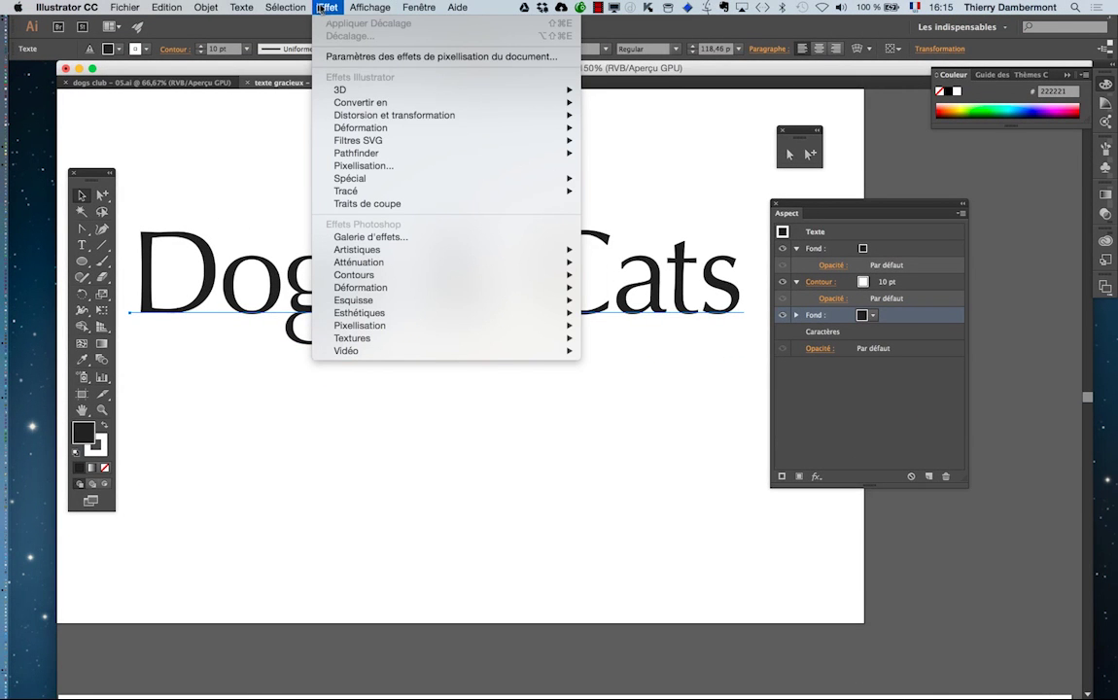
{"action": "mouse_move", "coordinate": [311, 114]}
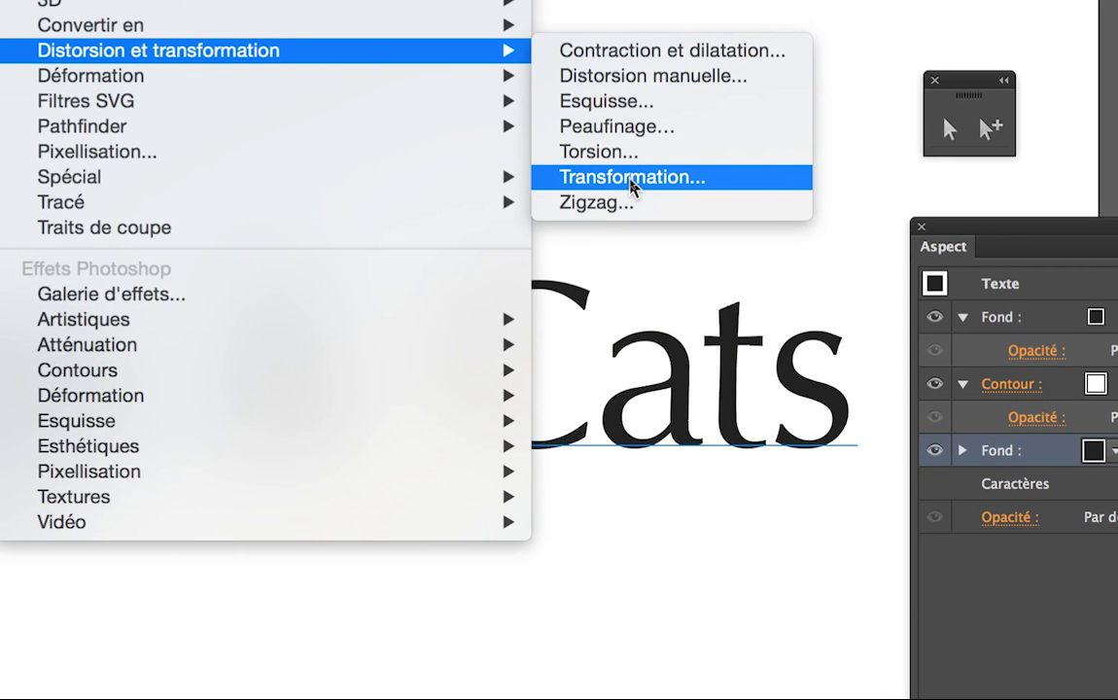
{"action": "left_click", "coordinate": [633, 185]}
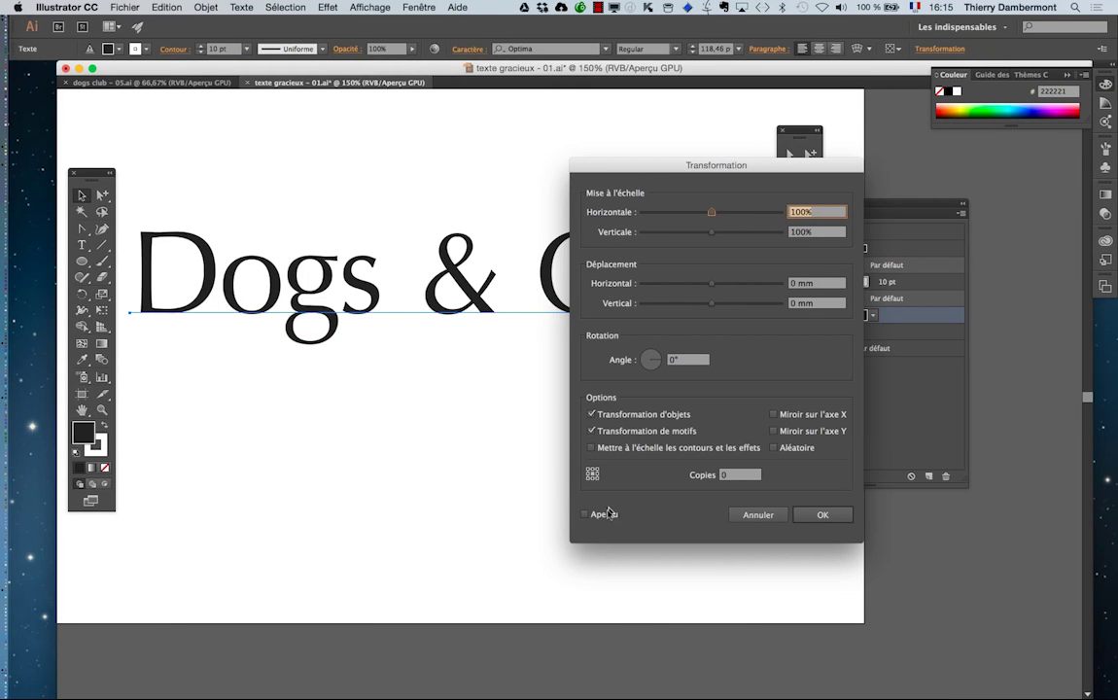
{"action": "left_click", "coordinate": [603, 515]}
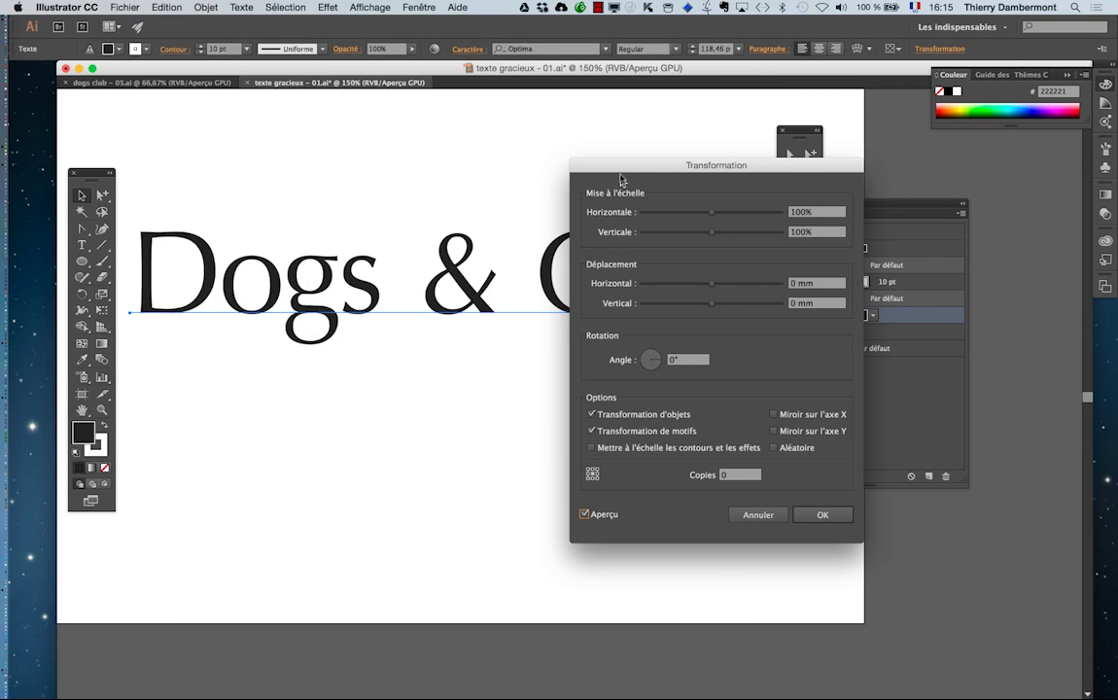
{"action": "left_click_drag", "start_coordinate": [618, 167], "coordinate": [793, 111]}
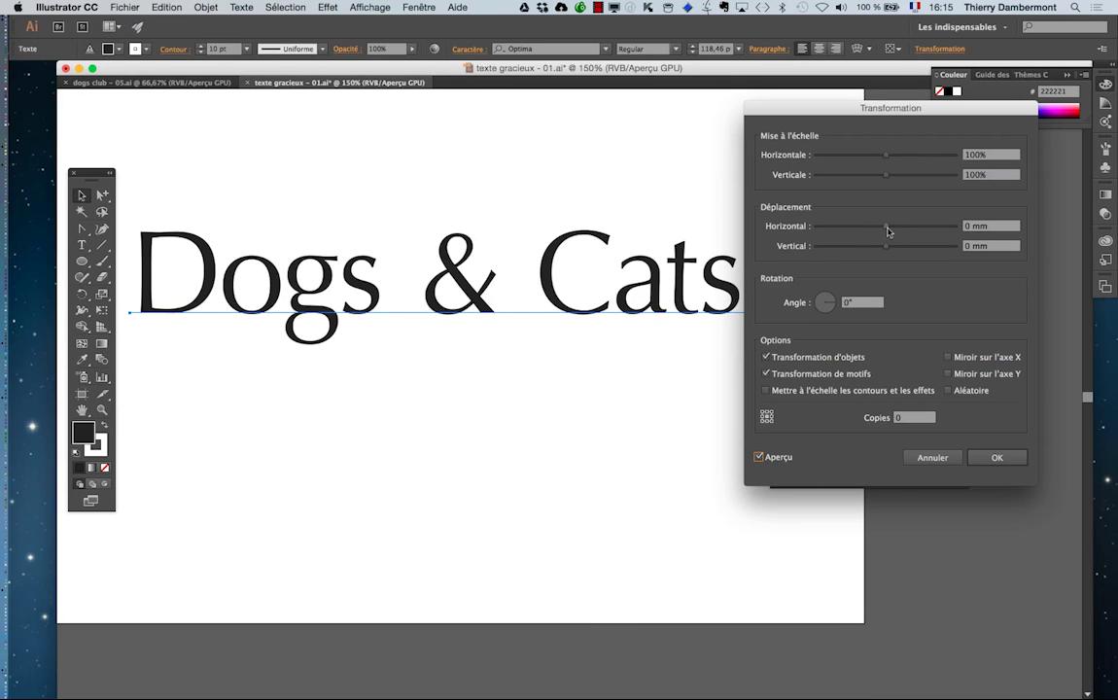
{"action": "left_click_drag", "start_coordinate": [890, 231], "coordinate": [895, 232]}
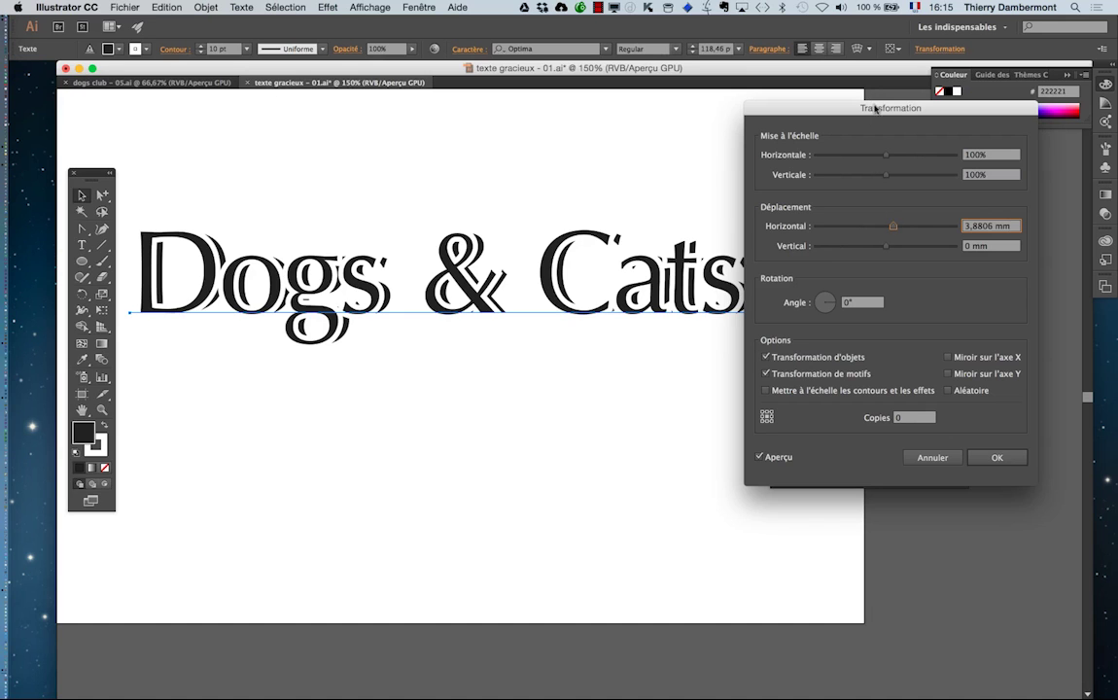
{"action": "left_click_drag", "start_coordinate": [876, 109], "coordinate": [910, 208]}
{"action": "left_click", "coordinate": [924, 347]}
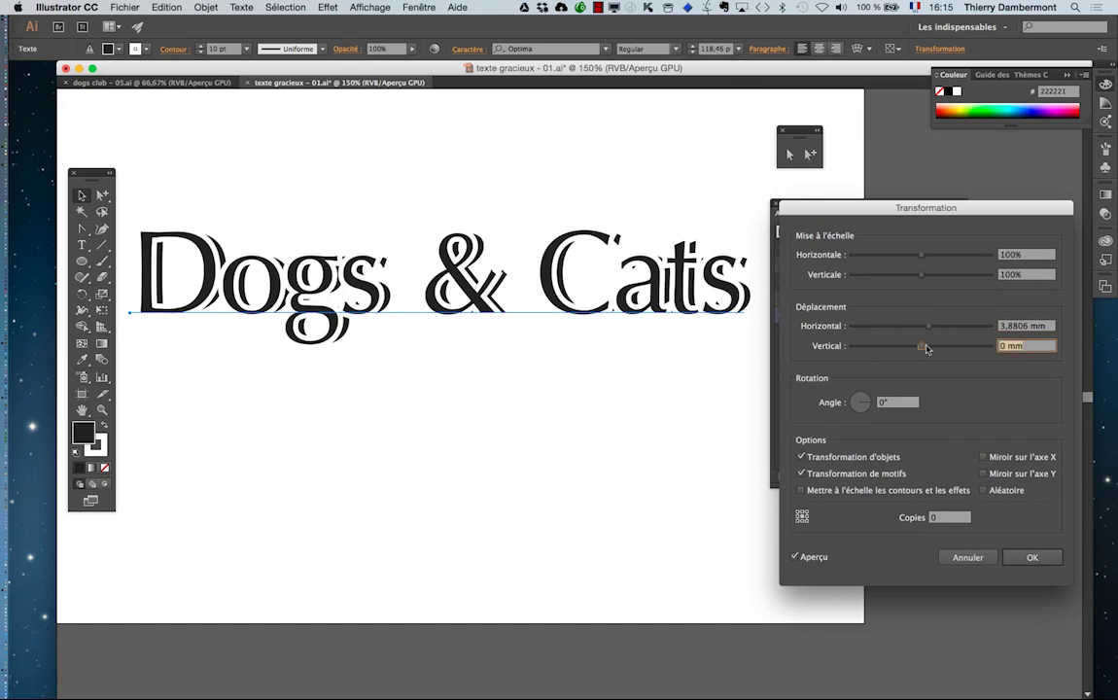
{"action": "left_click_drag", "start_coordinate": [927, 348], "coordinate": [927, 329]}
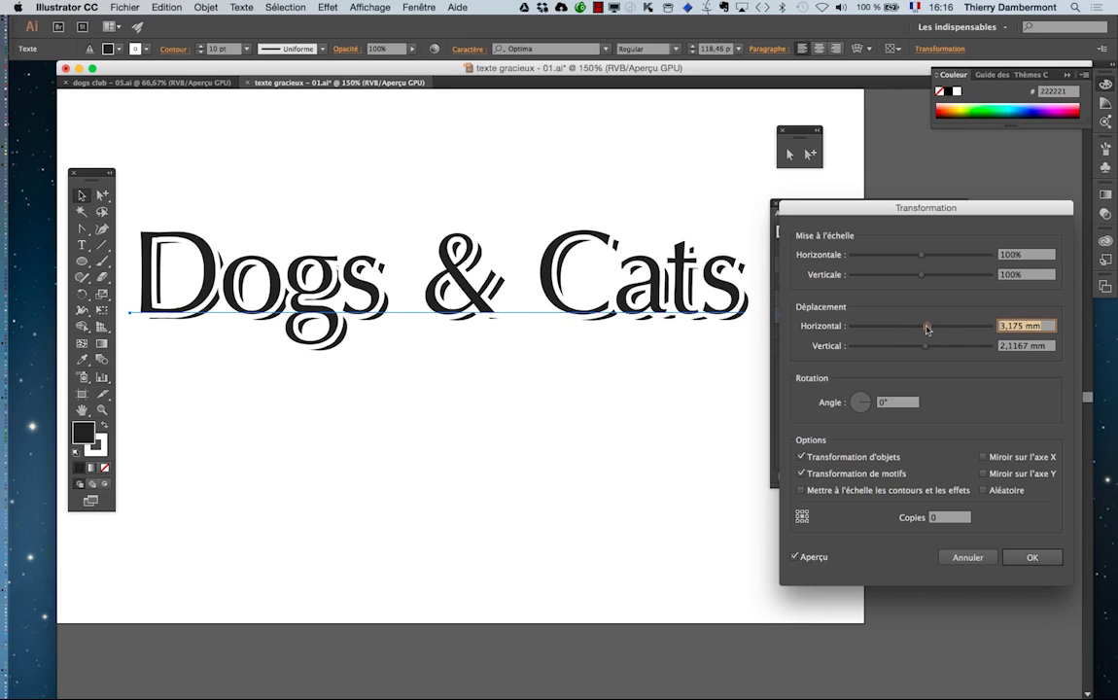
{"action": "left_click", "coordinate": [1026, 558]}
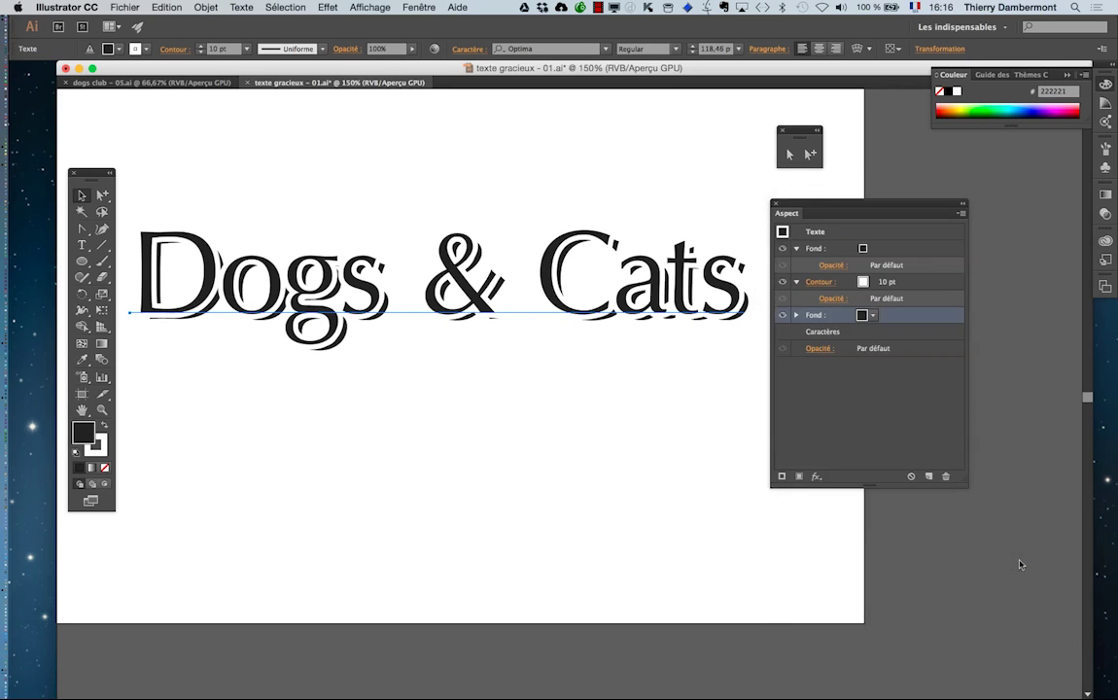
Step: Try light grey swatches on the shifted lower fill, settle on a medium grey, and close the swatches
{"action": "left_click", "coordinate": [873, 316]}
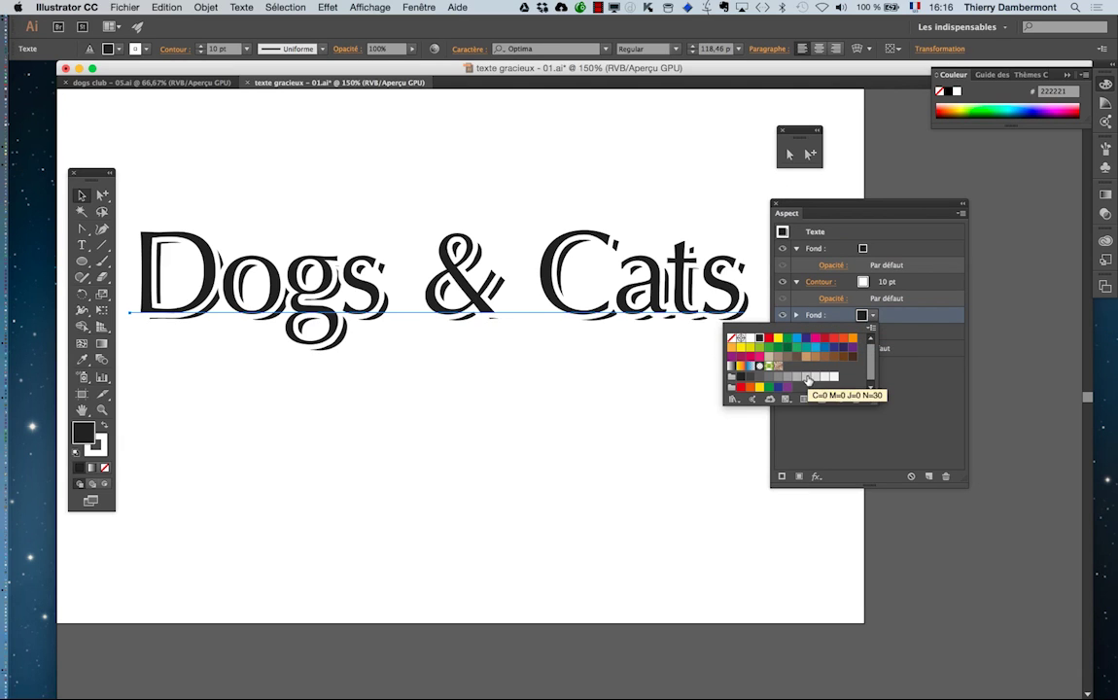
{"action": "left_click", "coordinate": [808, 379]}
{"action": "left_click", "coordinate": [812, 380]}
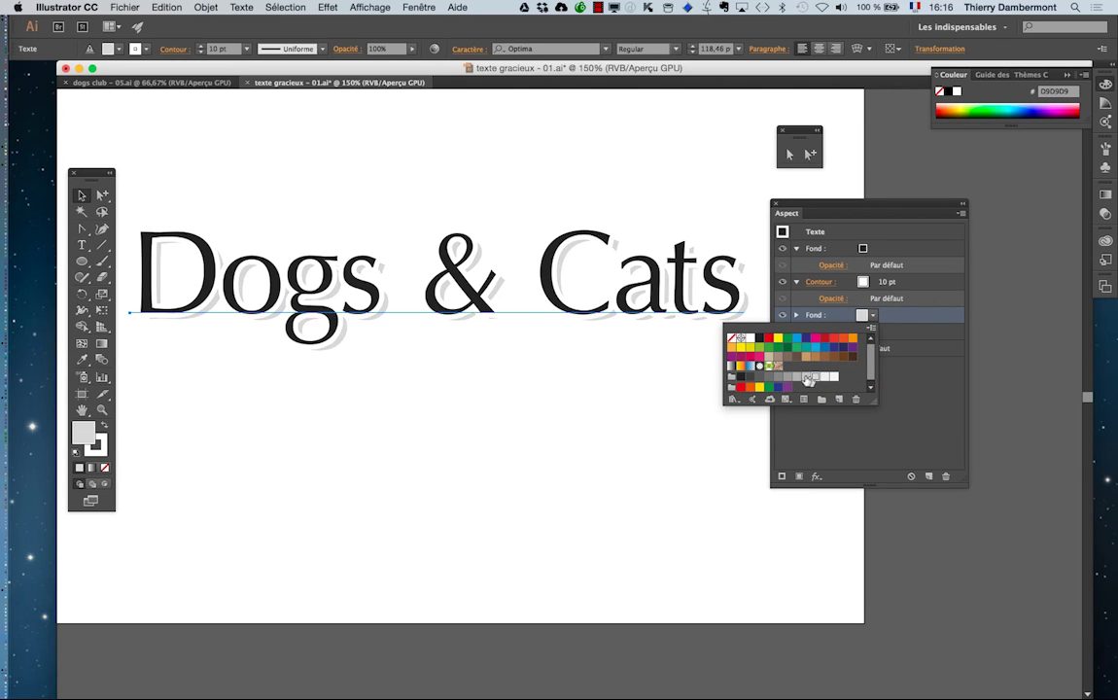
{"action": "left_click", "coordinate": [778, 378]}
{"action": "left_click", "coordinate": [788, 377]}
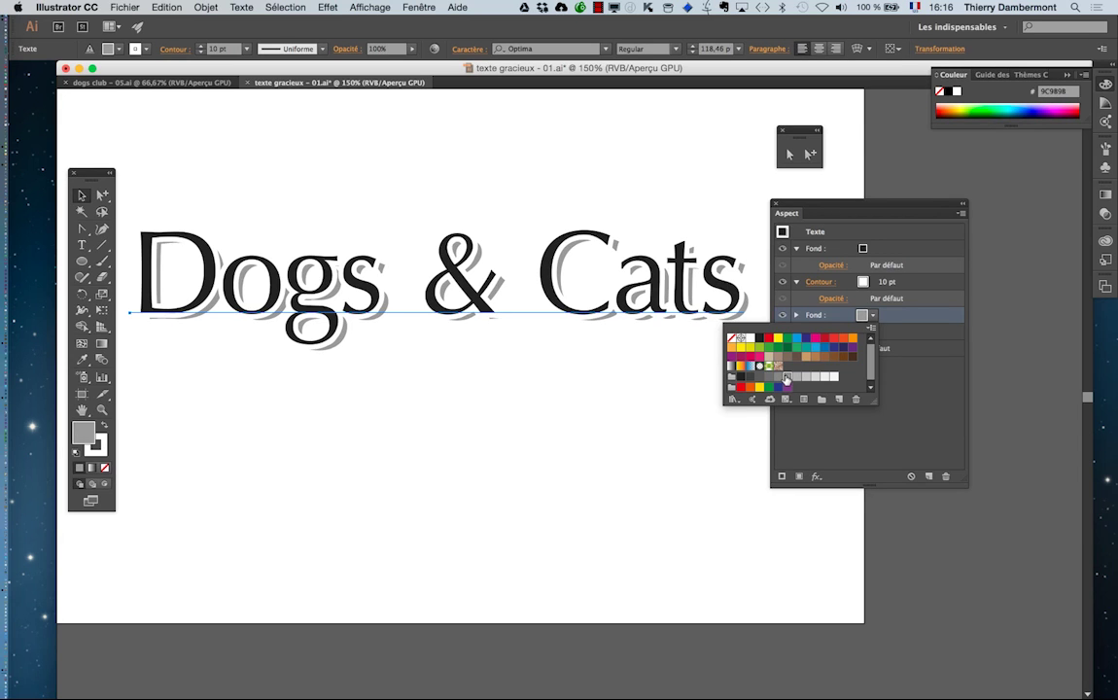
{"action": "left_click", "coordinate": [365, 407]}
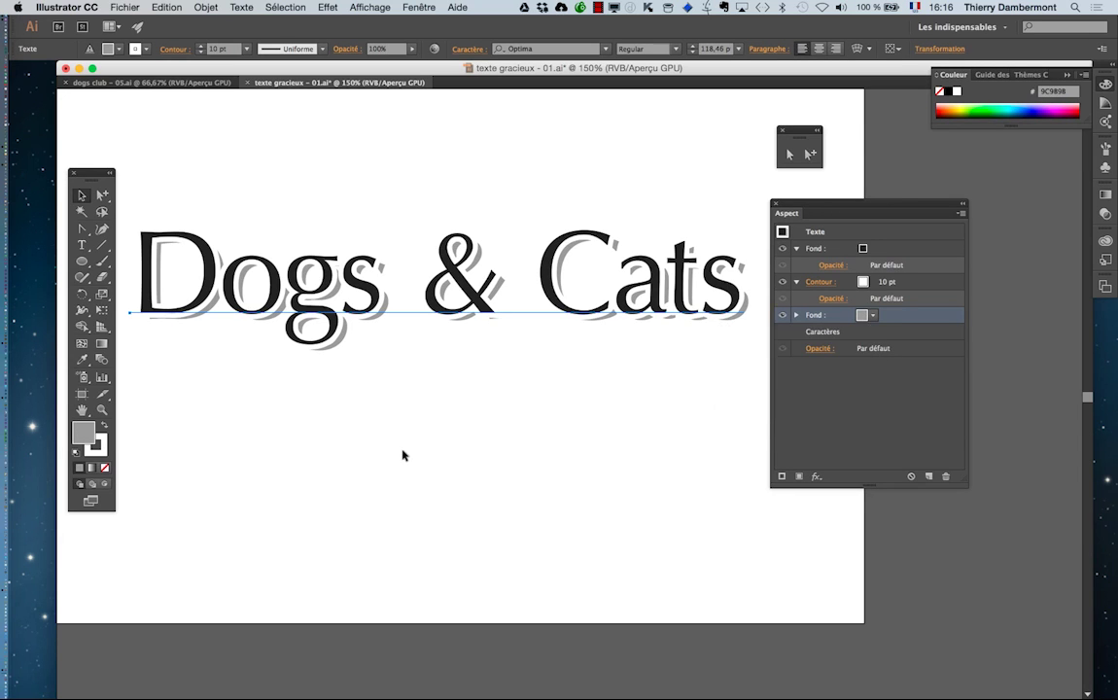
Step: Deselect the text and move the tool and Aspect palettes farther away from it
{"action": "left_click_drag", "start_coordinate": [88, 181], "coordinate": [49, 142]}
{"action": "left_click", "coordinate": [175, 171]}
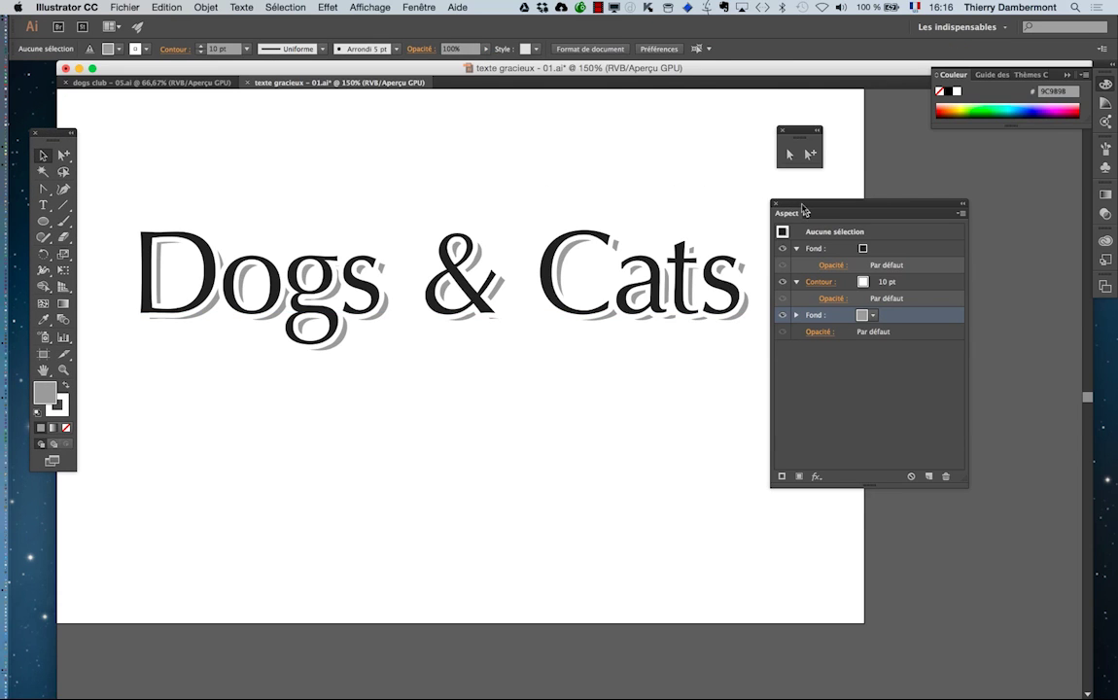
{"action": "left_click_drag", "start_coordinate": [787, 213], "coordinate": [872, 206]}
{"action": "left_click", "coordinate": [428, 290], "text": "super"}
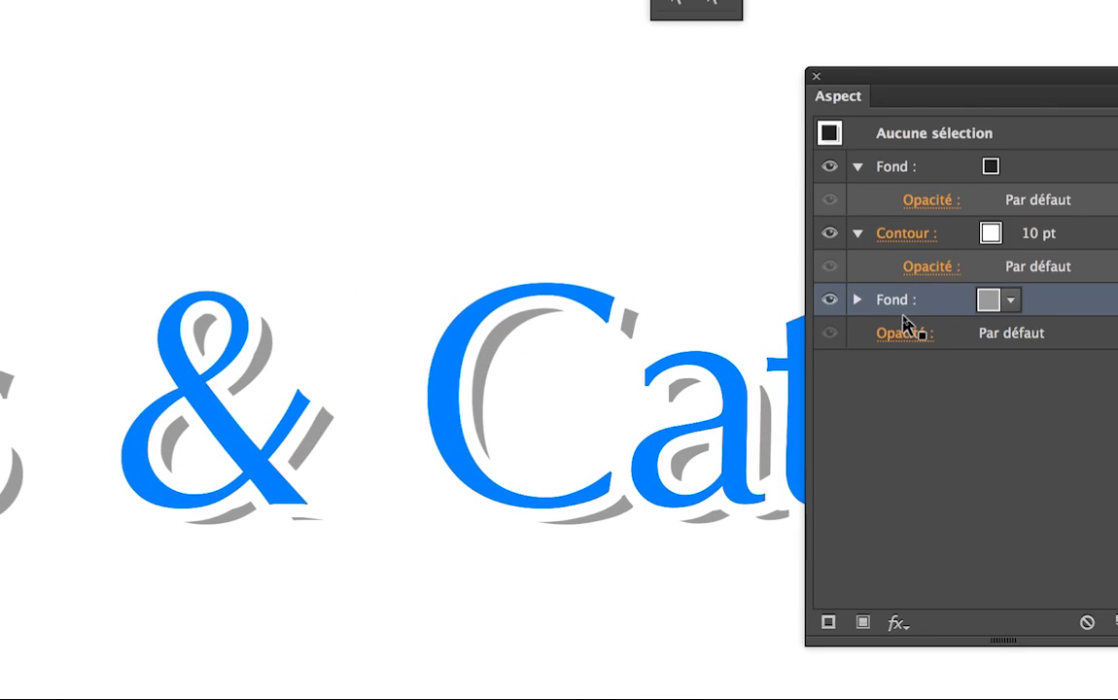
Step: Expand the grey lower fill and review the settings of its Transformation effect without changing them
{"action": "left_click", "coordinate": [888, 306]}
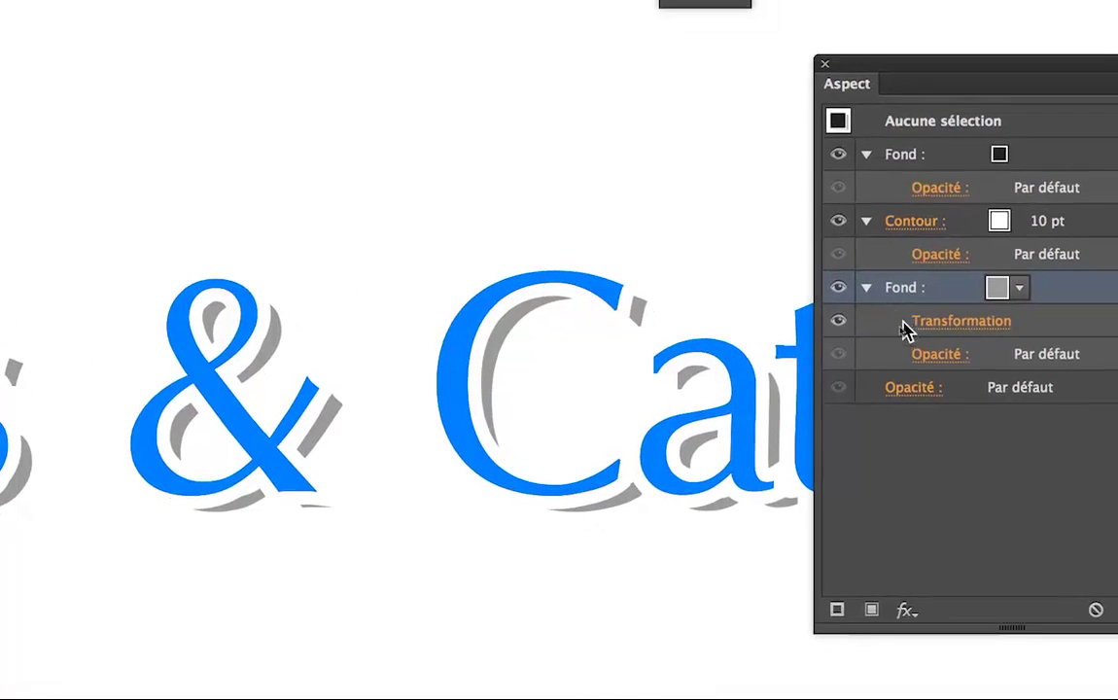
{"action": "left_click", "coordinate": [920, 321]}
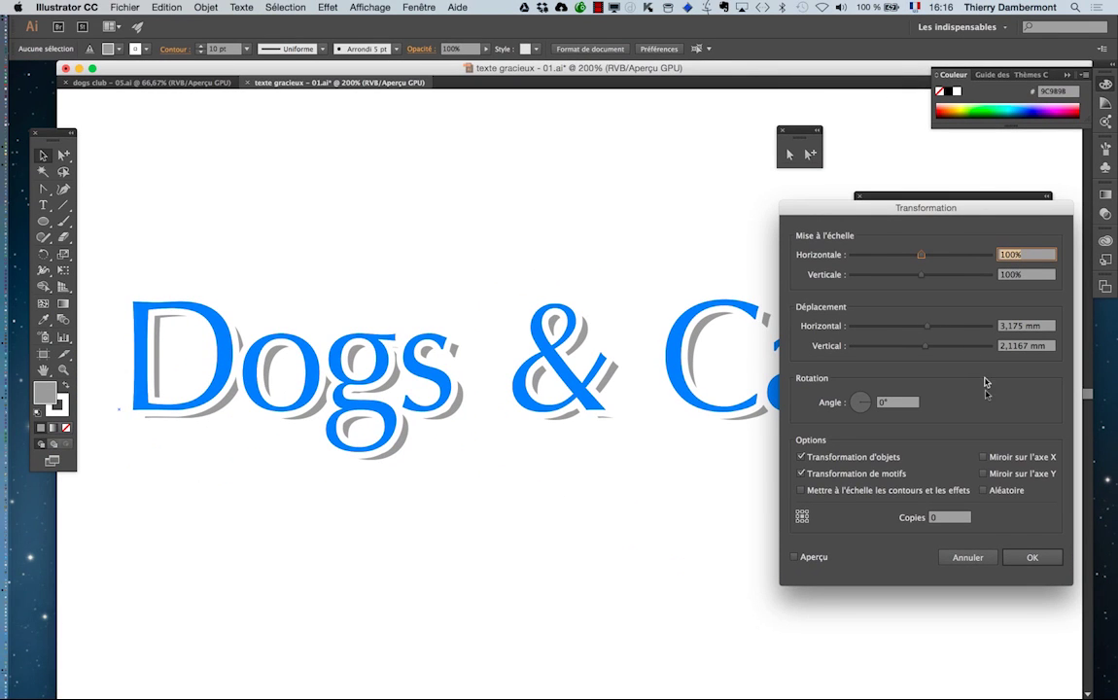
{"action": "left_click", "coordinate": [967, 557]}
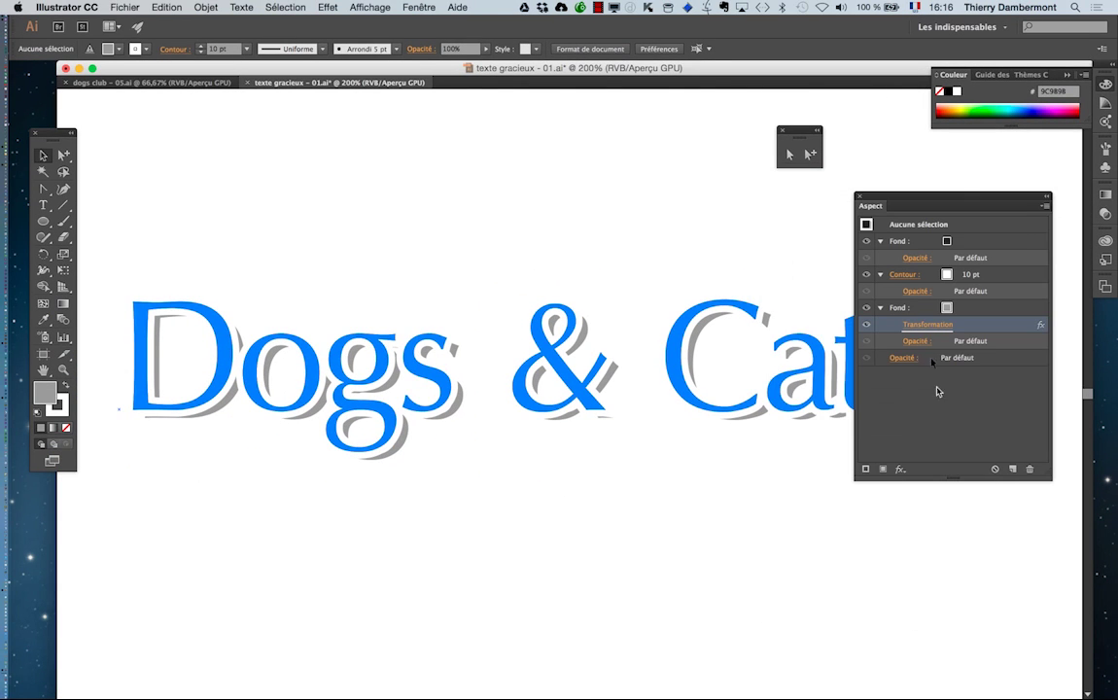
Step: Reduce the weight of the text's white stroke to 7 pt and deselect the text
{"action": "left_click", "coordinate": [968, 276]}
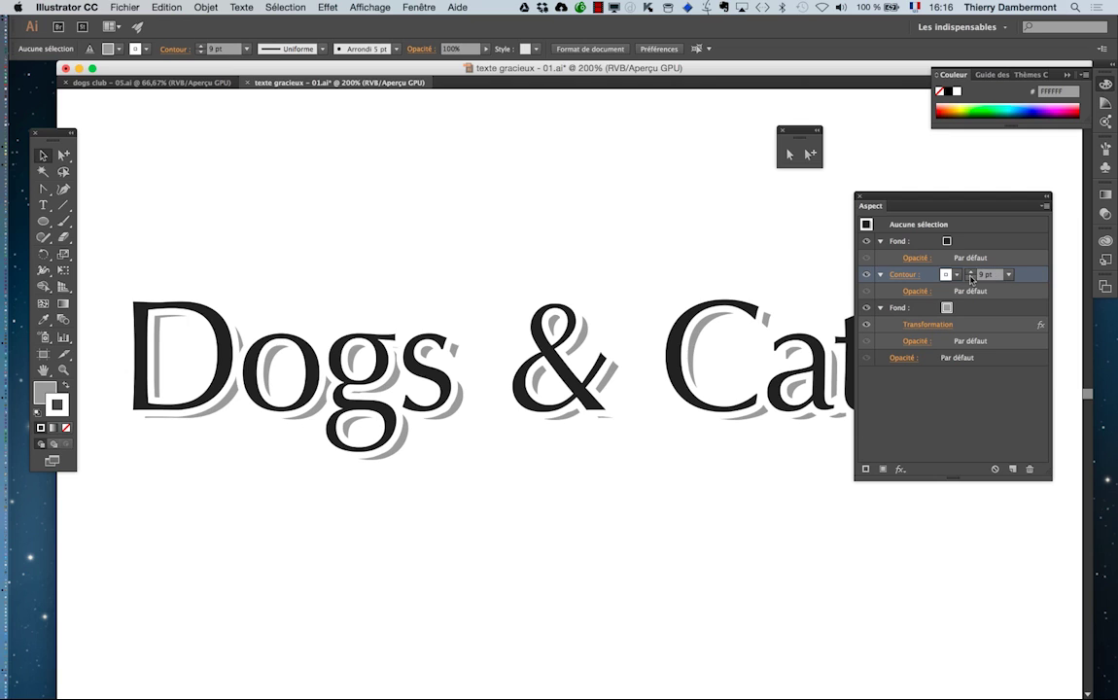
{"action": "left_click", "coordinate": [658, 391]}
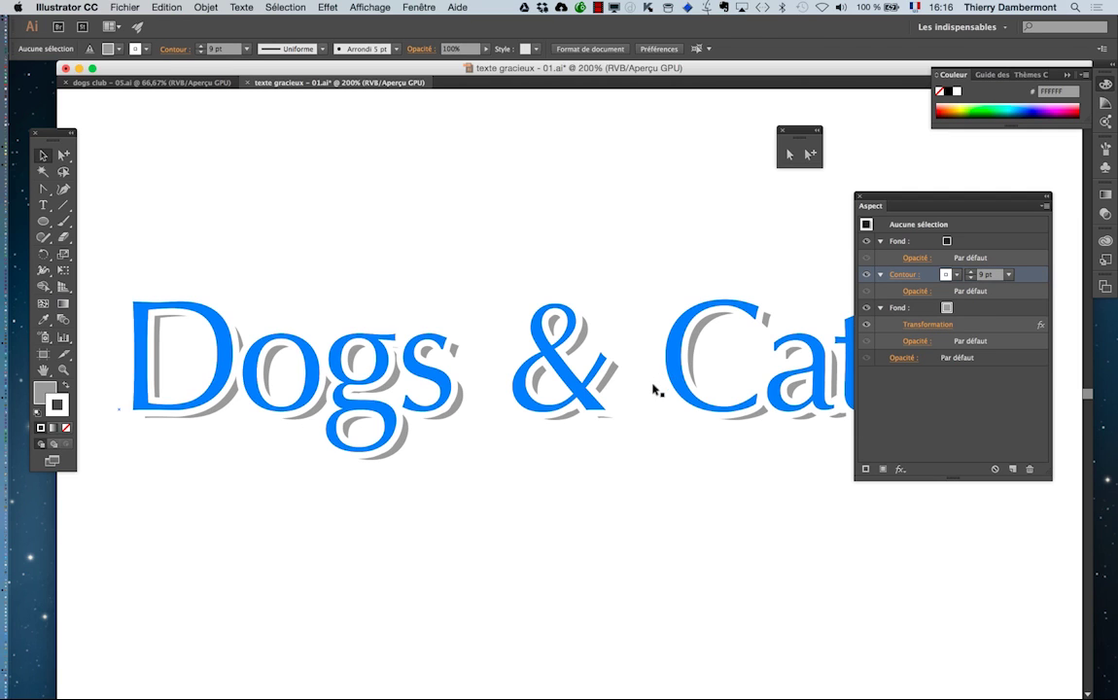
{"action": "left_click", "coordinate": [972, 279]}
{"action": "left_click", "coordinate": [972, 279]}
{"action": "left_click", "coordinate": [971, 279]}
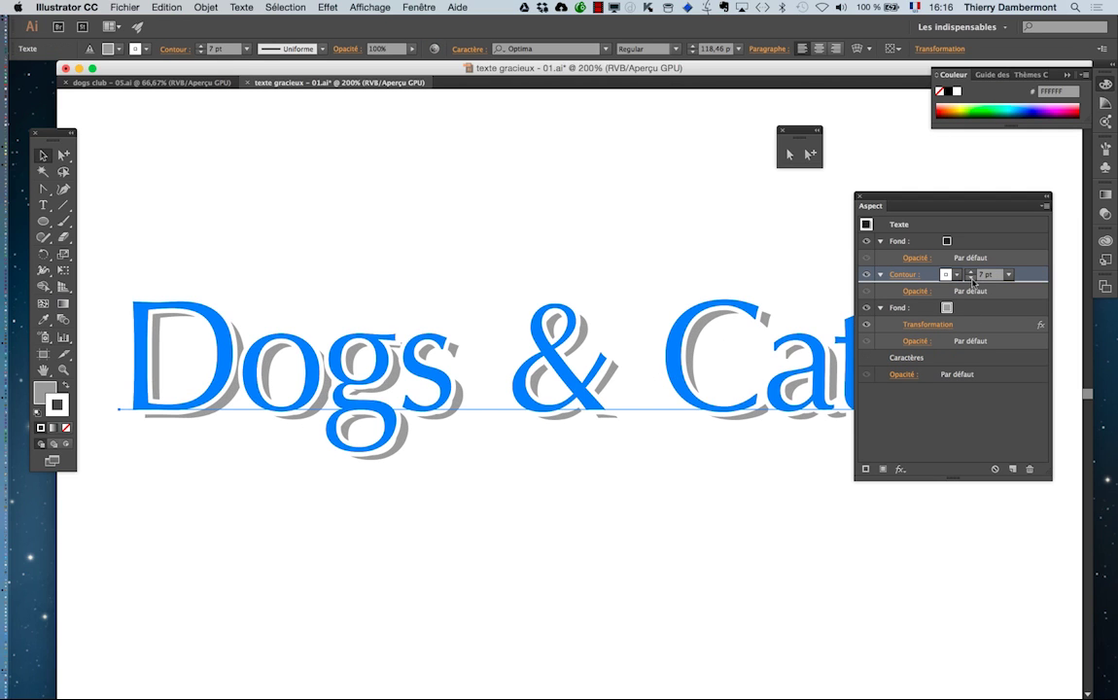
{"action": "left_click", "coordinate": [805, 476]}
Step: Edit the grey fill's Transformation effect on the text with preview on, setting the horizontal displacement to 1,4111 mm
{"action": "left_click", "coordinate": [669, 403]}
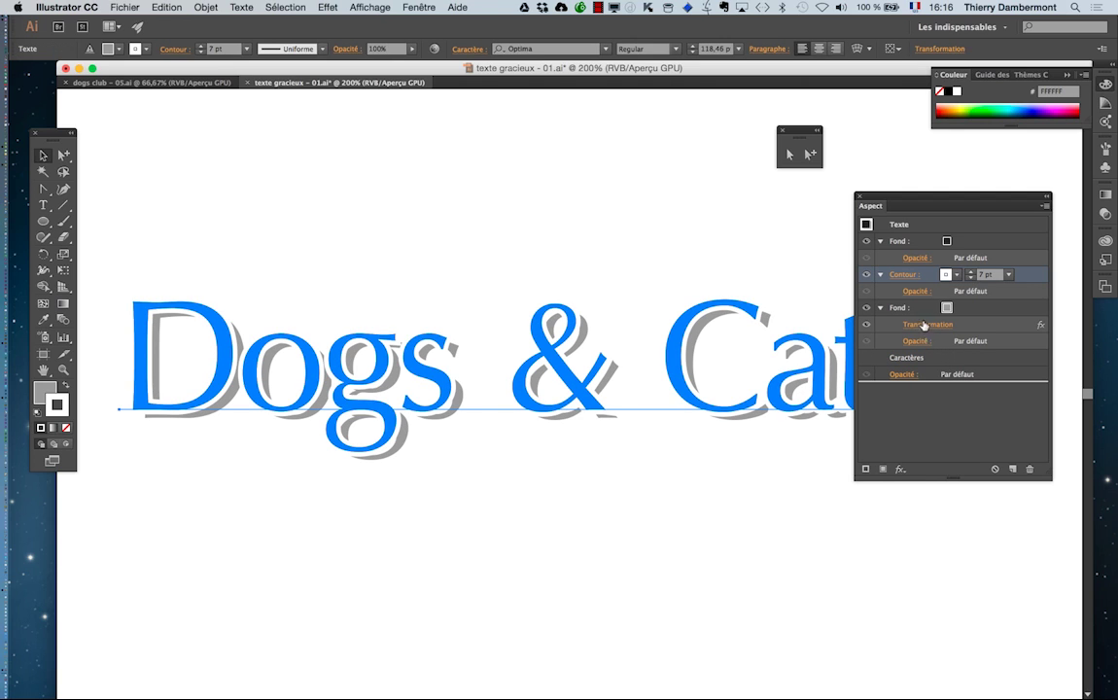
{"action": "left_click", "coordinate": [928, 325]}
{"action": "left_click_drag", "start_coordinate": [921, 332], "coordinate": [923, 328]}
{"action": "left_click", "coordinate": [795, 557]}
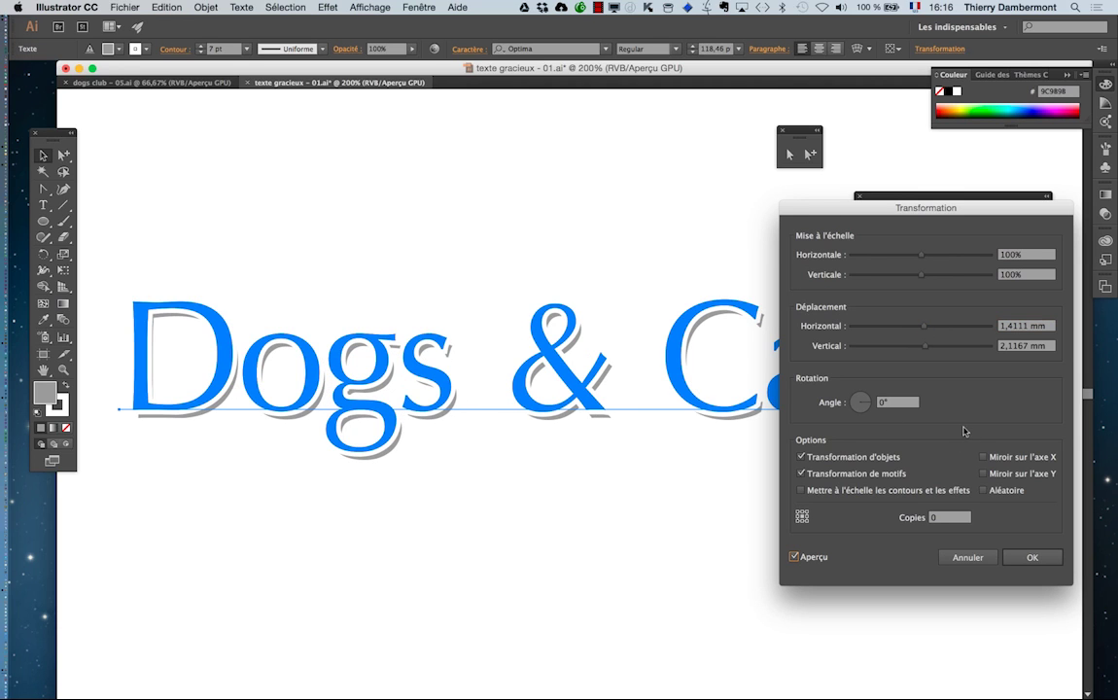
{"action": "left_click", "coordinate": [1031, 557]}
{"action": "left_click", "coordinate": [614, 572]}
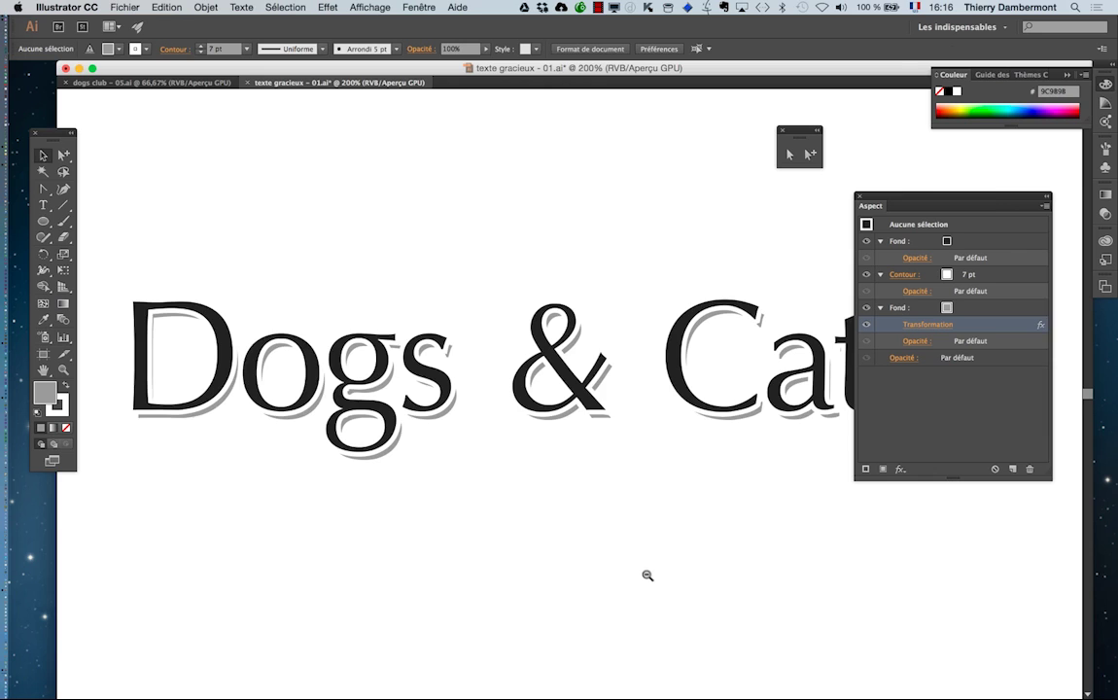
Step: Move the Aspect palette aside so that the whole "Dogs & Cats" text is uncovered at 200% zoom
{"action": "left_click", "coordinate": [648, 576], "text": "alt"}
{"action": "left_click_drag", "start_coordinate": [674, 368], "coordinate": [655, 433]}
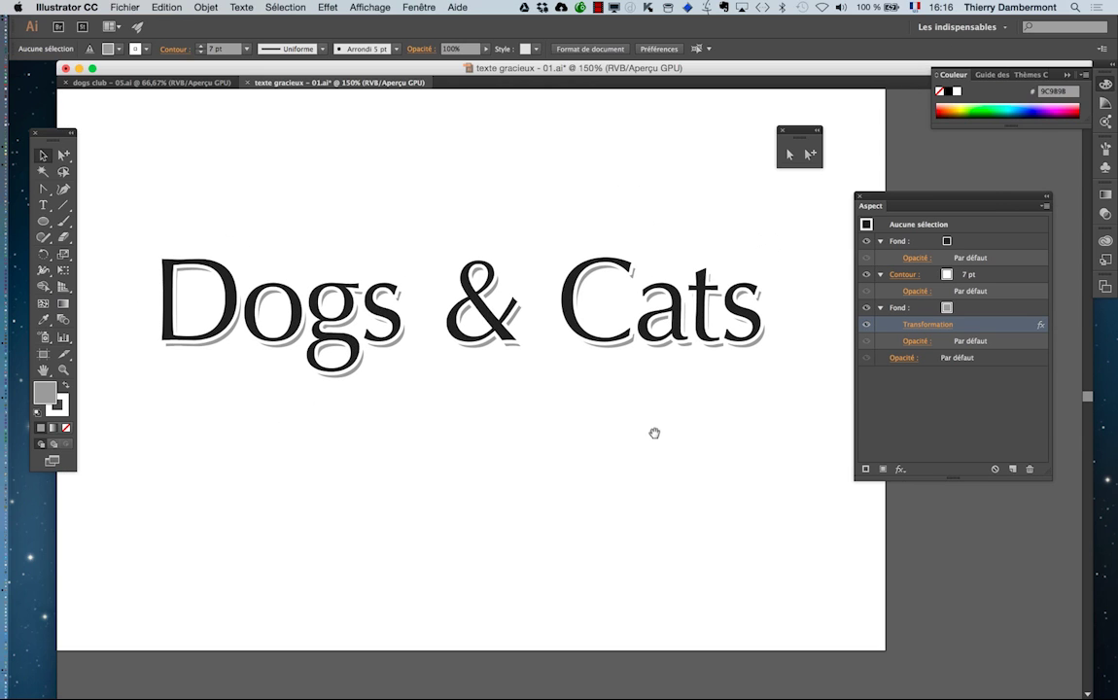
{"action": "left_click", "coordinate": [536, 321]}
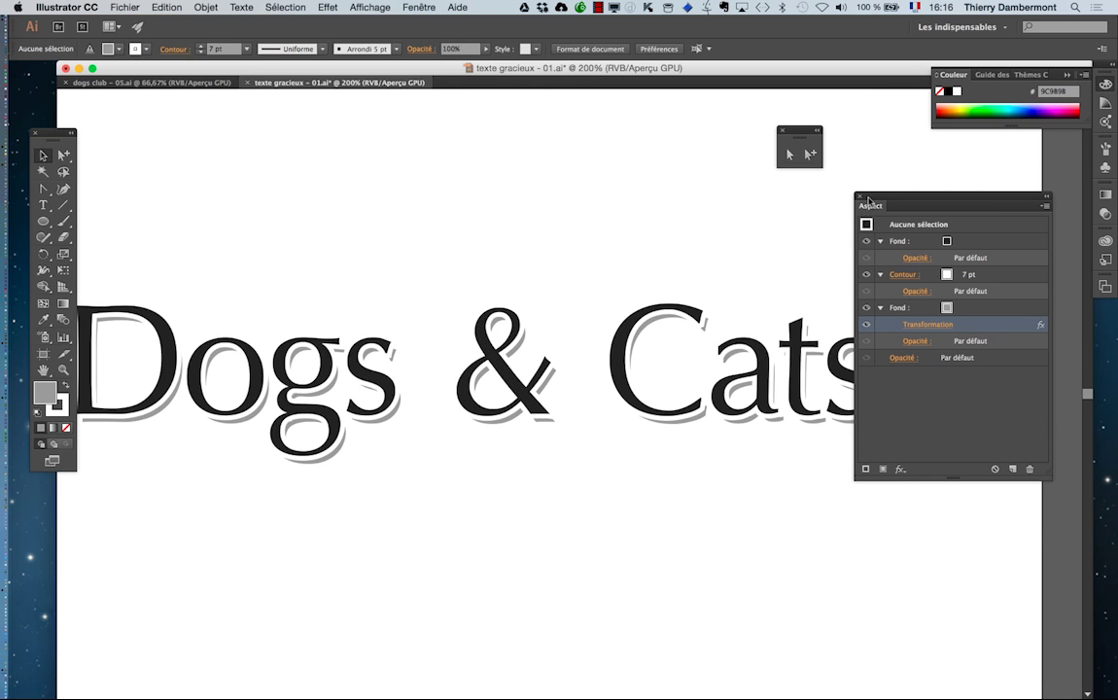
{"action": "left_click_drag", "start_coordinate": [869, 200], "coordinate": [969, 206]}
{"action": "left_click_drag", "start_coordinate": [689, 536], "coordinate": [742, 517]}
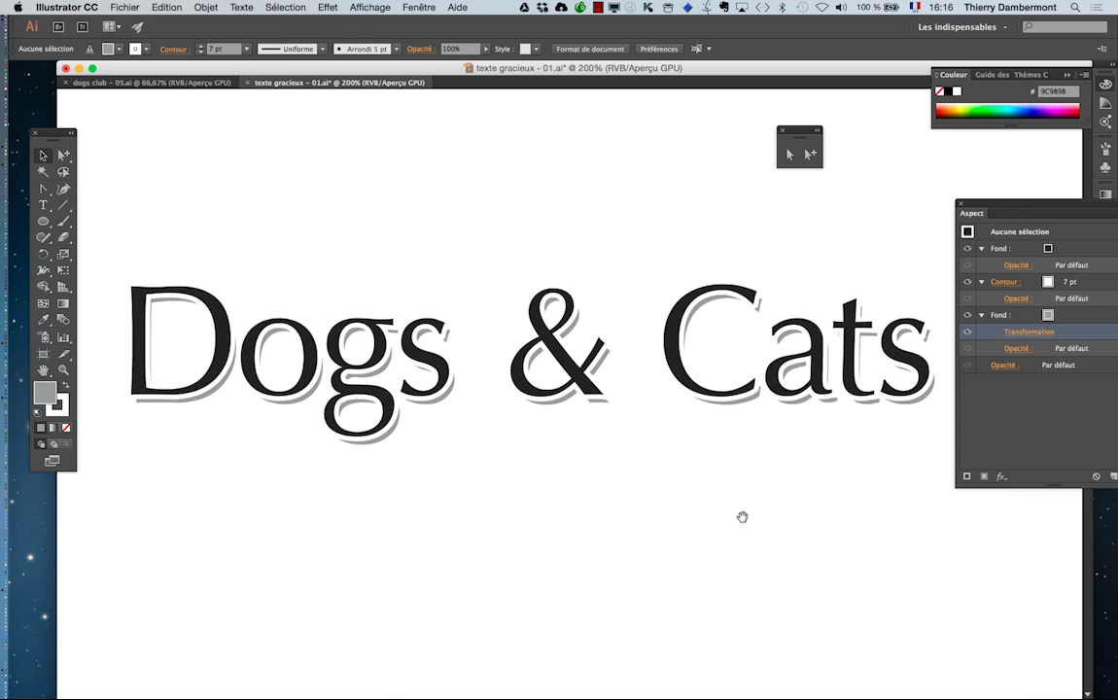